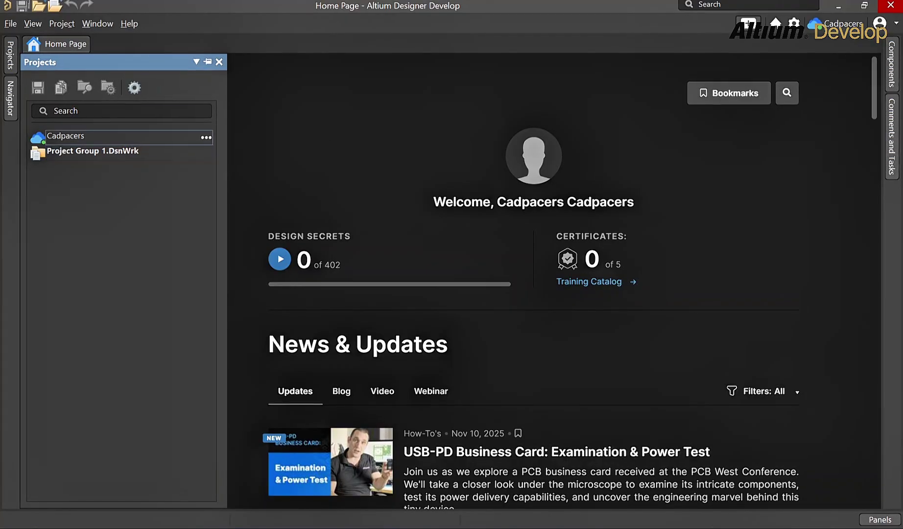
- Examine the workspace's dialogs for creating a project and for opening an existing one
left_click(206, 137)
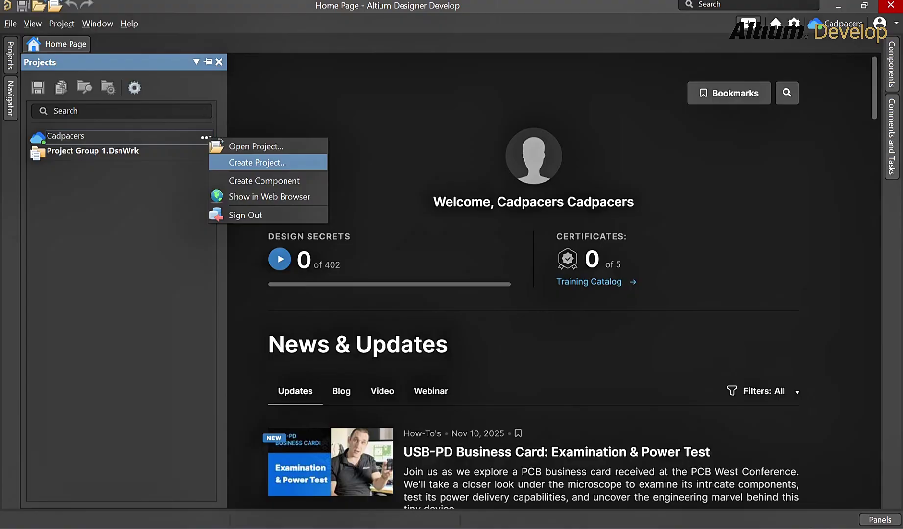
left_click(257, 163)
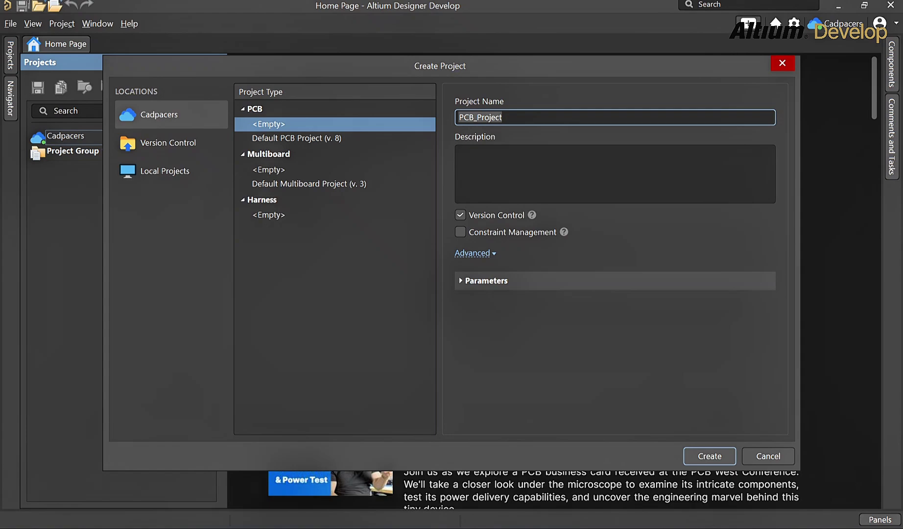
left_click(502, 117)
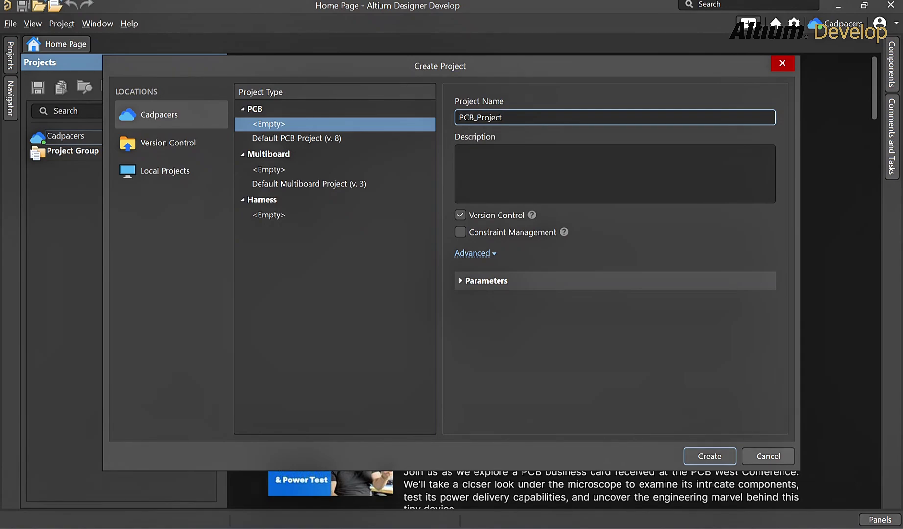
key("Escape")
left_click(204, 137)
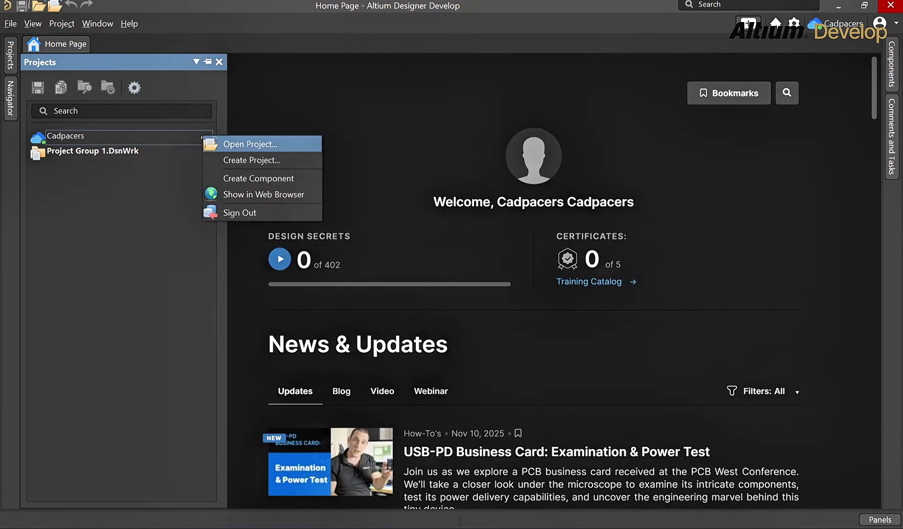
left_click(249, 144)
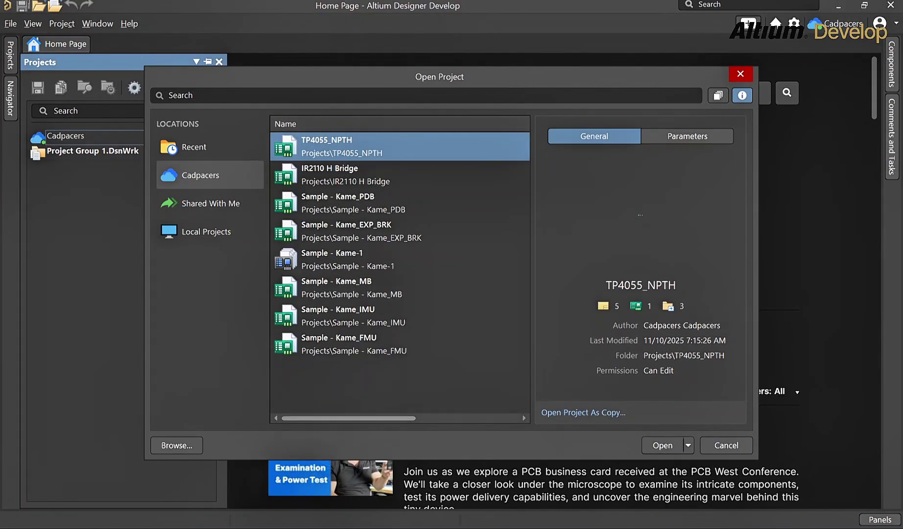
key("Escape")
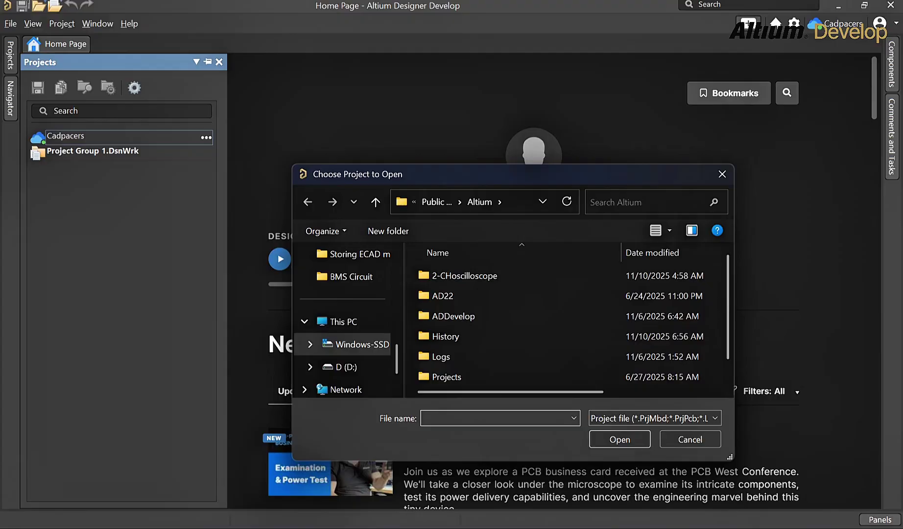
left_click(721, 174)
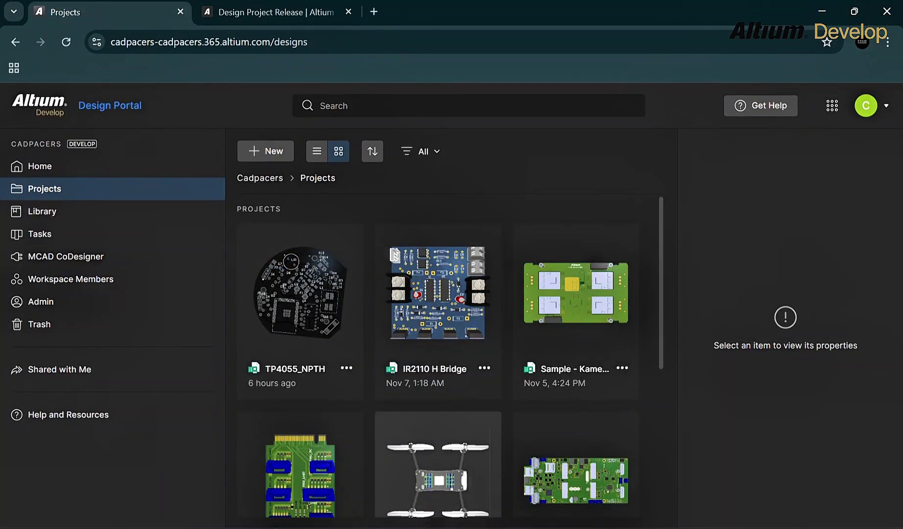
- Browse the workspace's projects and examine the TP4055_NPTH board as PCB layout and 3D model
scroll(576, 431, "down", 1)
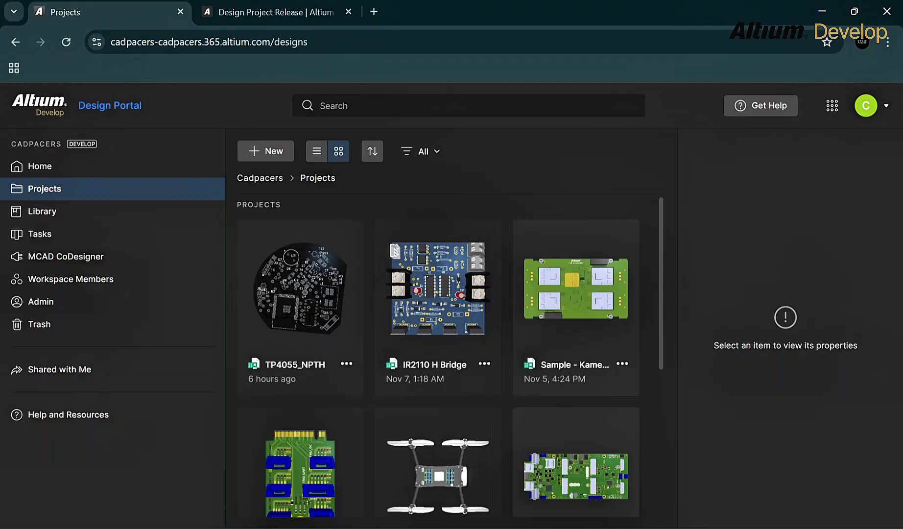
scroll(489, 372, "down", 2)
scroll(299, 372, "up", 2)
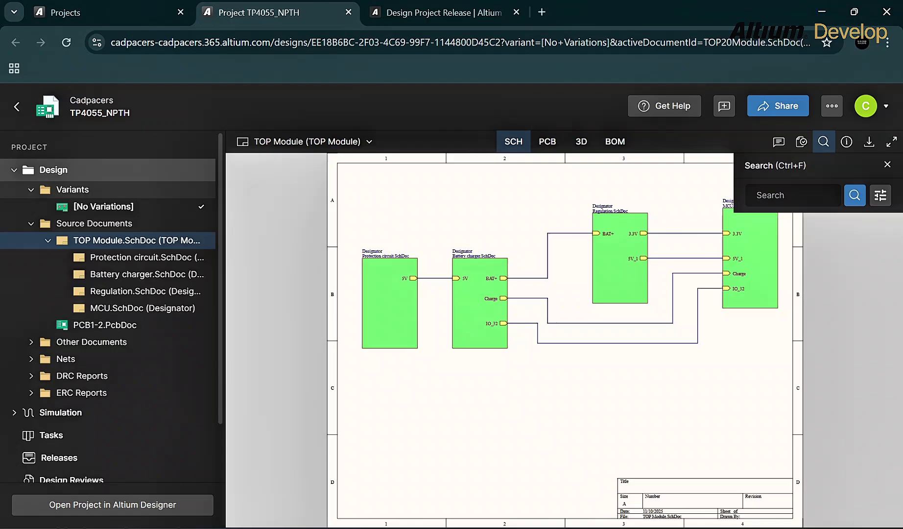
left_click(104, 325)
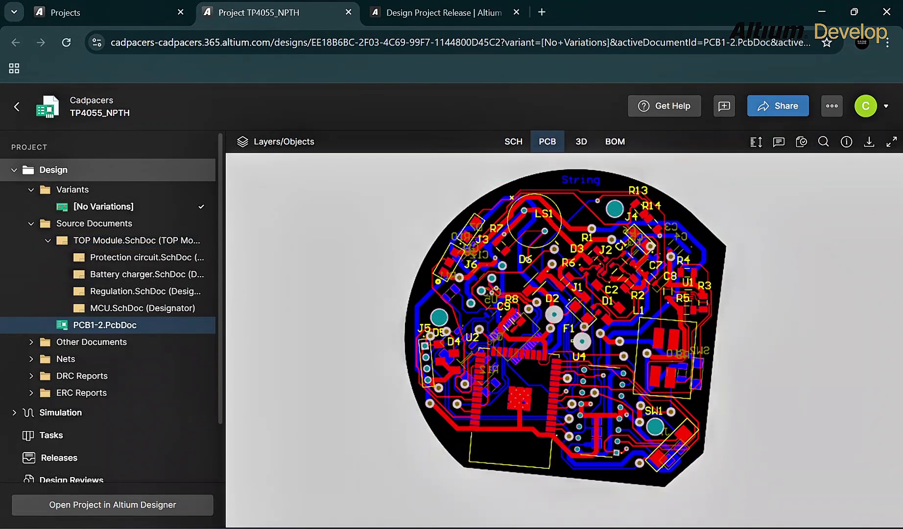
left_click(581, 141)
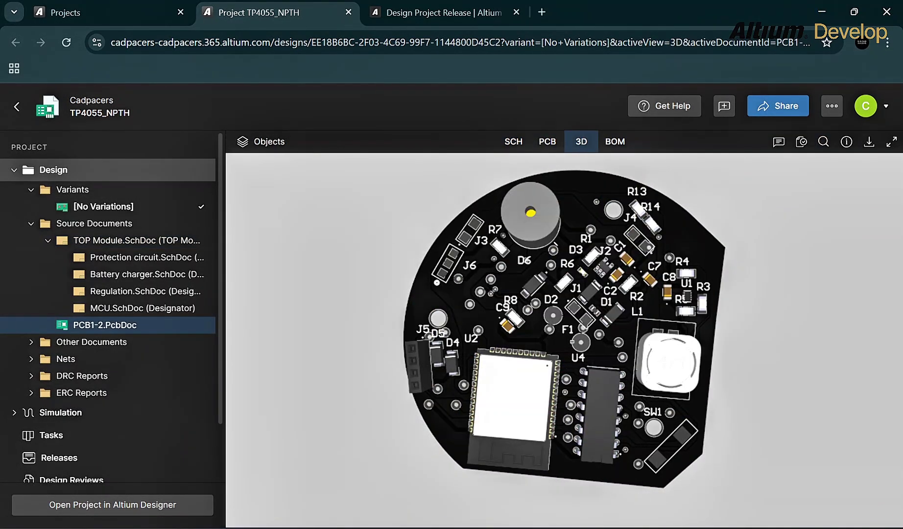
scroll(589, 227, "down", 1)
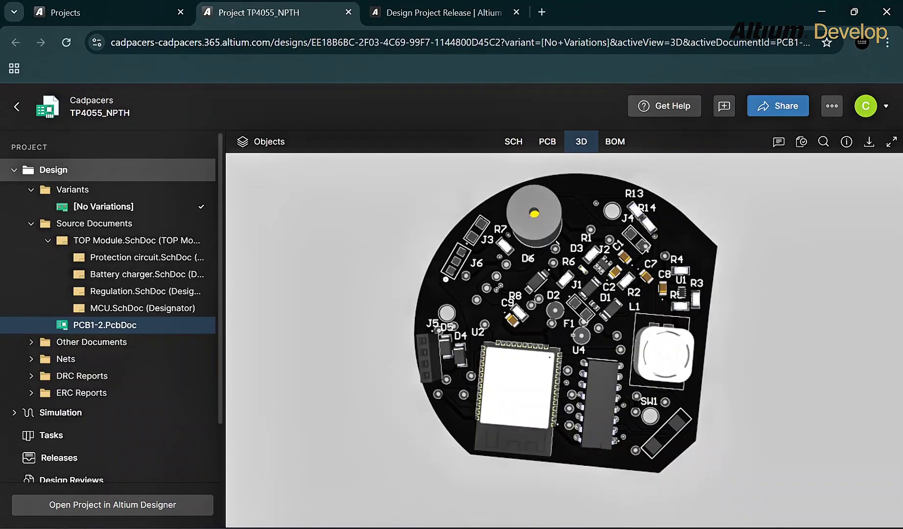
left_click_drag(589, 228, 473, 239)
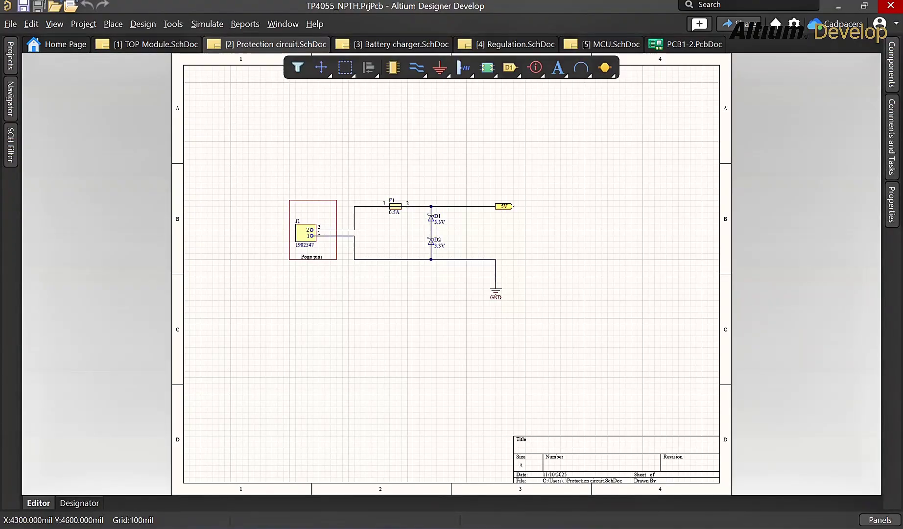
- Delete diode D1 from the Protection circuit schematic and bridge its gap with a wire
left_click(431, 219)
key("Delete")
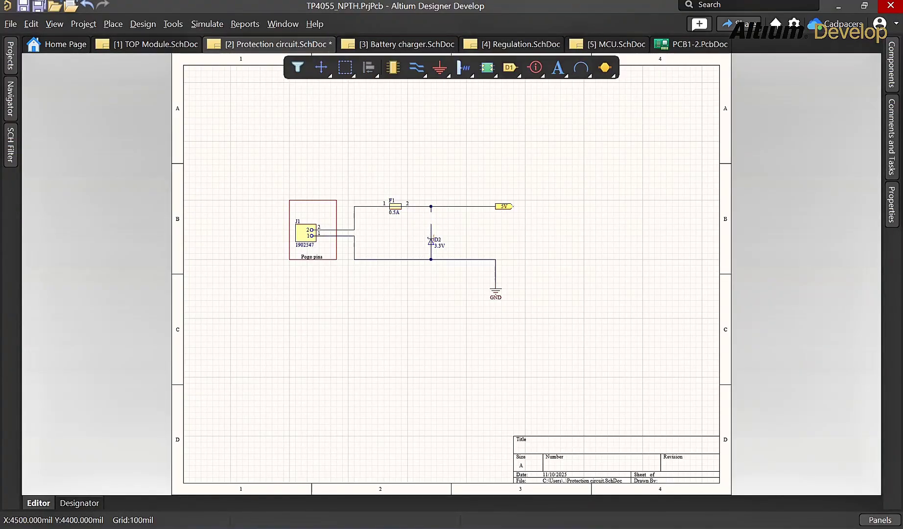
scroll(431, 221, "up", 2, "ctrl")
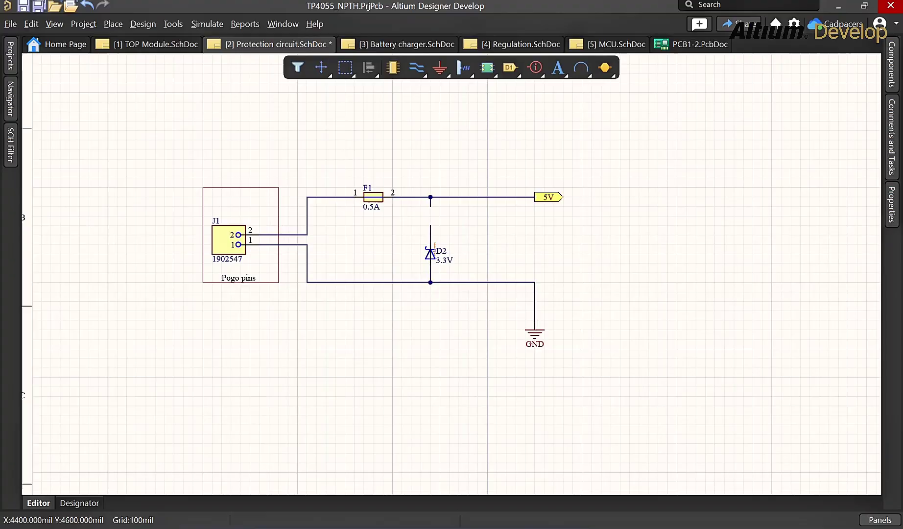
left_click(430, 225)
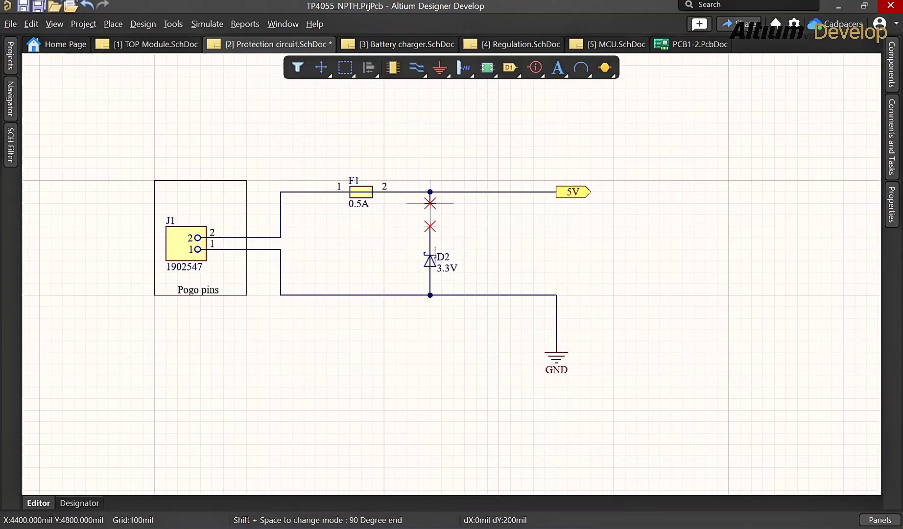
left_click(430, 204)
right_click(464, 157)
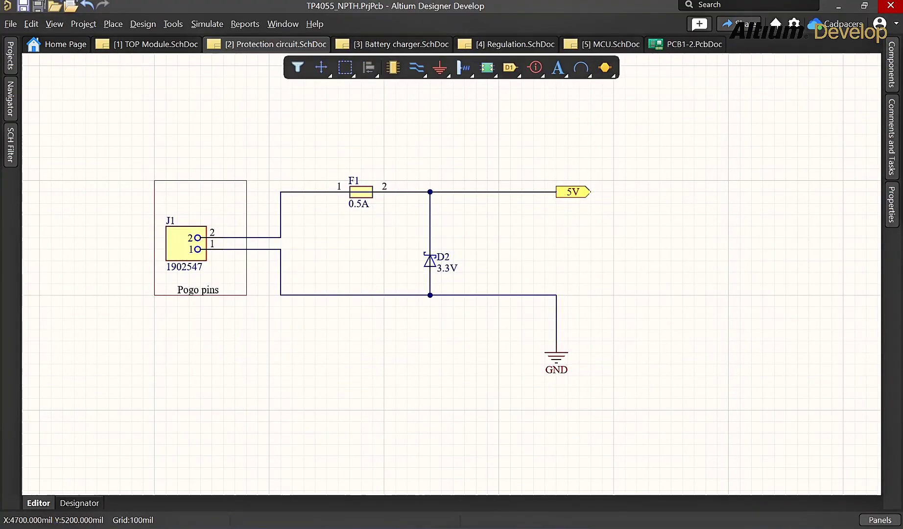
- Save the modified Protection circuit.SchDoc to the server and view that sheet in the web Design Portal
left_click(10, 55)
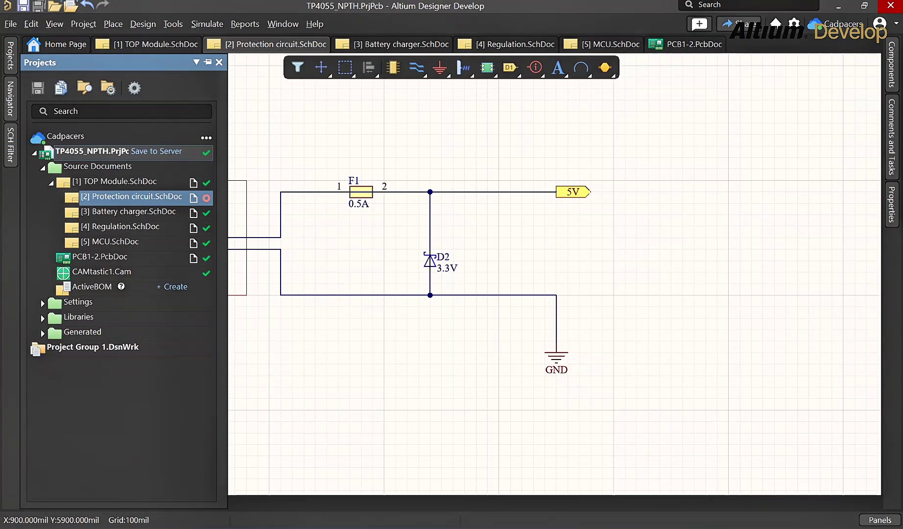
left_click(156, 152)
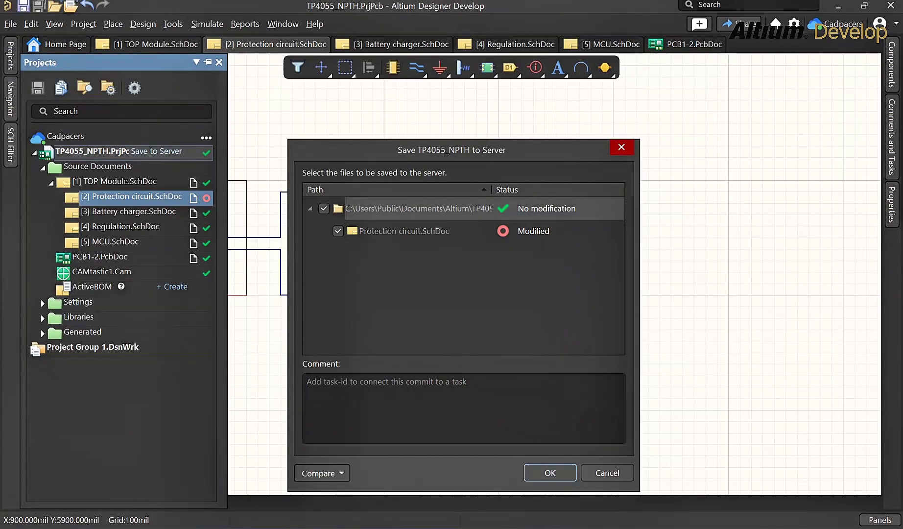
left_click(550, 472)
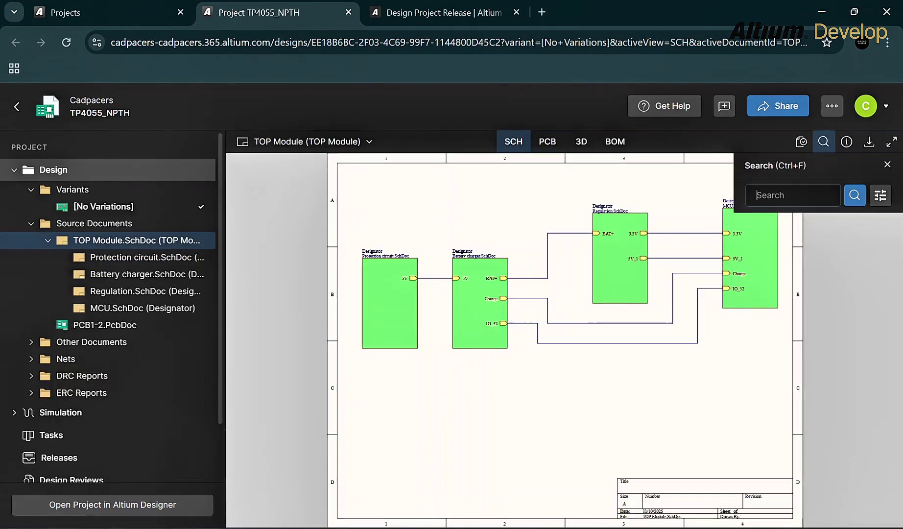
left_click(147, 257)
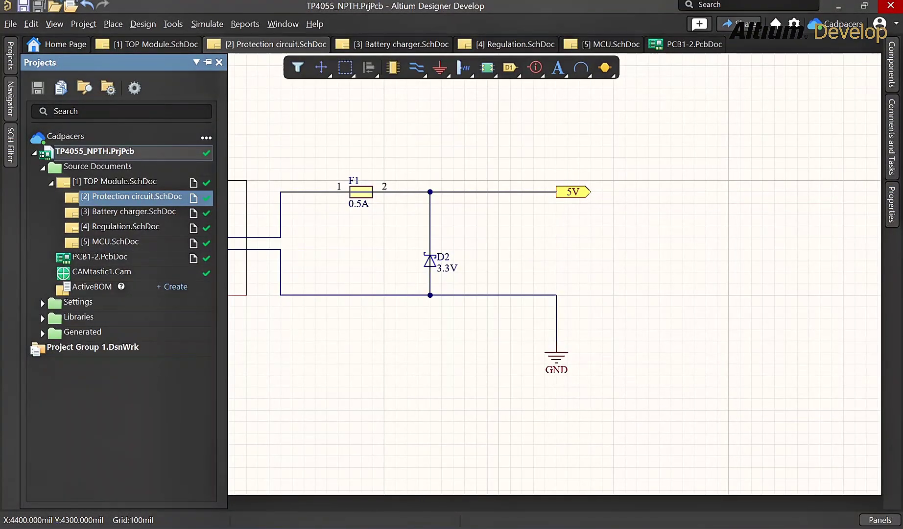
- Replace diode D2 with a wire in the Protection circuit schematic and save the sheet to the server
left_click(430, 260)
key("Delete")
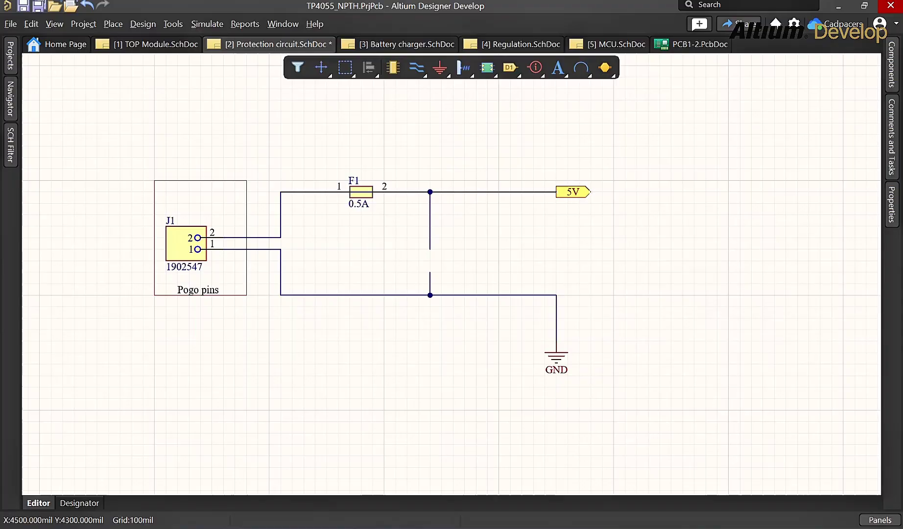
left_click(441, 261)
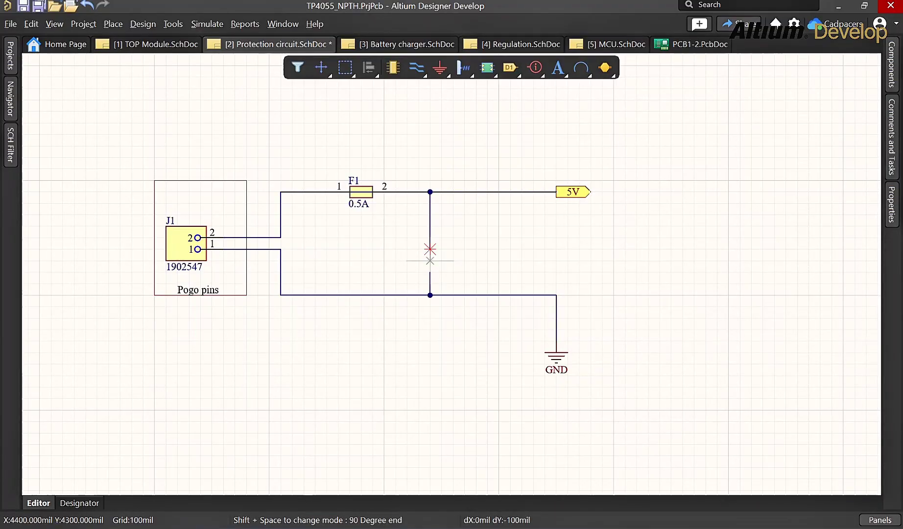
key("Escape")
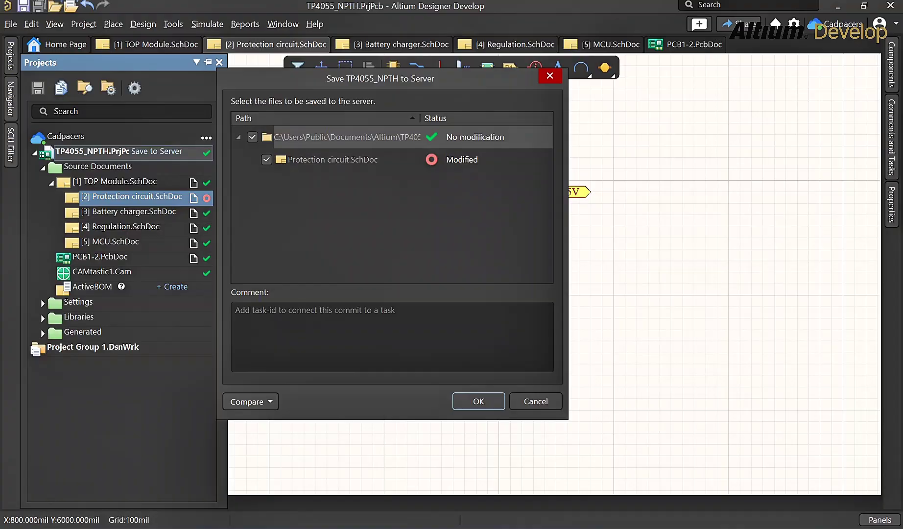
key("Return")
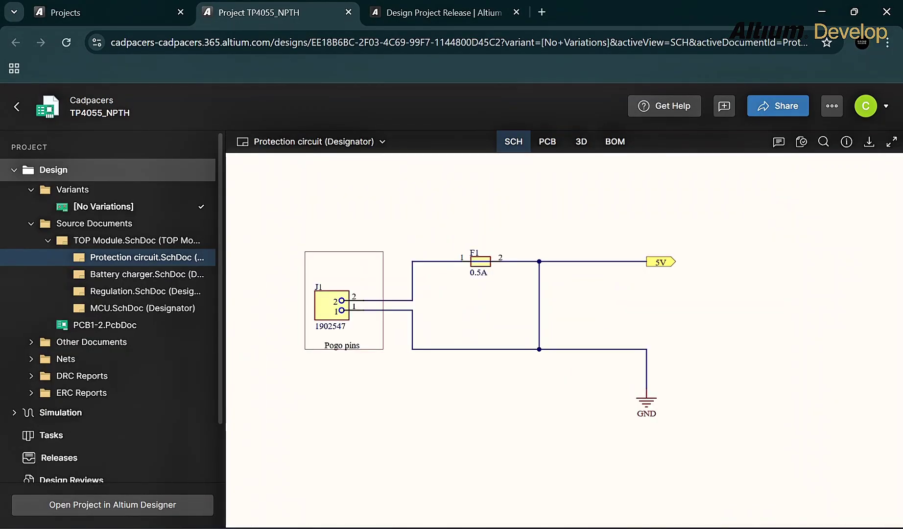
- Switch back to Altium Designer and undo the removal of diodes D2 and D1
left_click(659, 524)
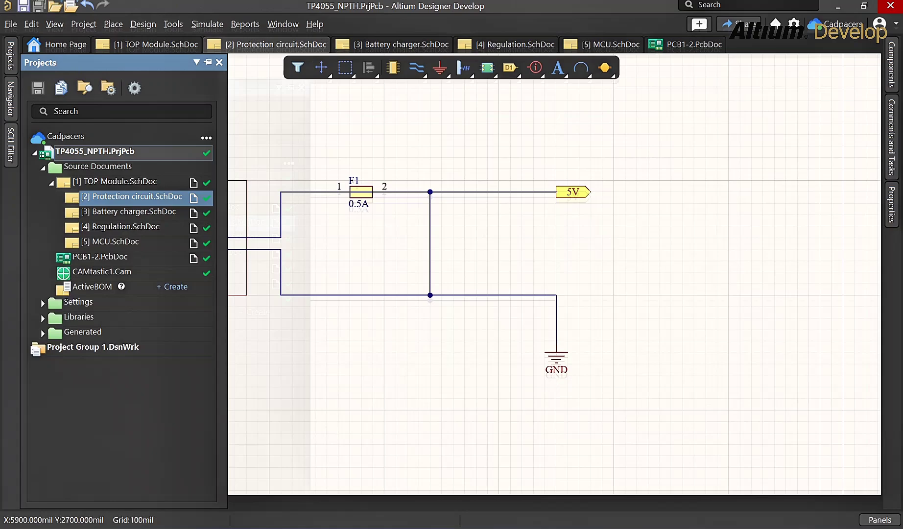
key("ctrl+z")
key("ctrl+z")
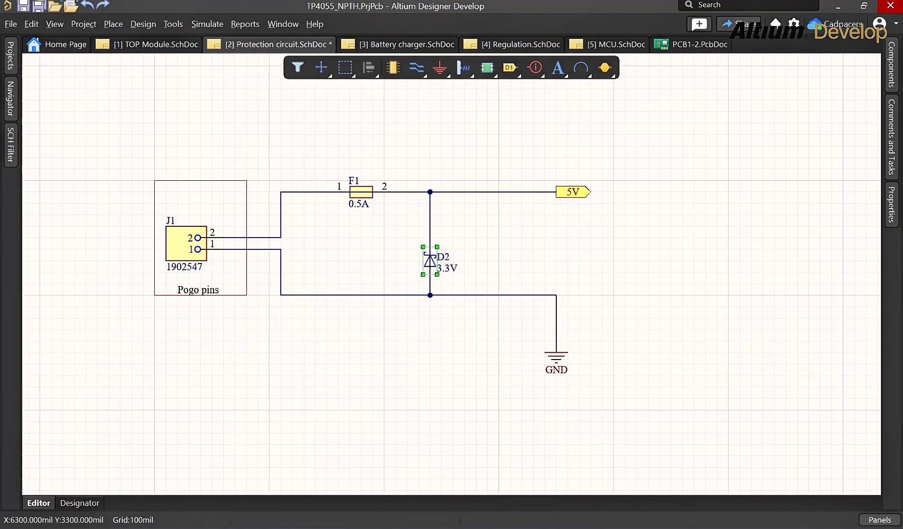
key("ctrl+z")
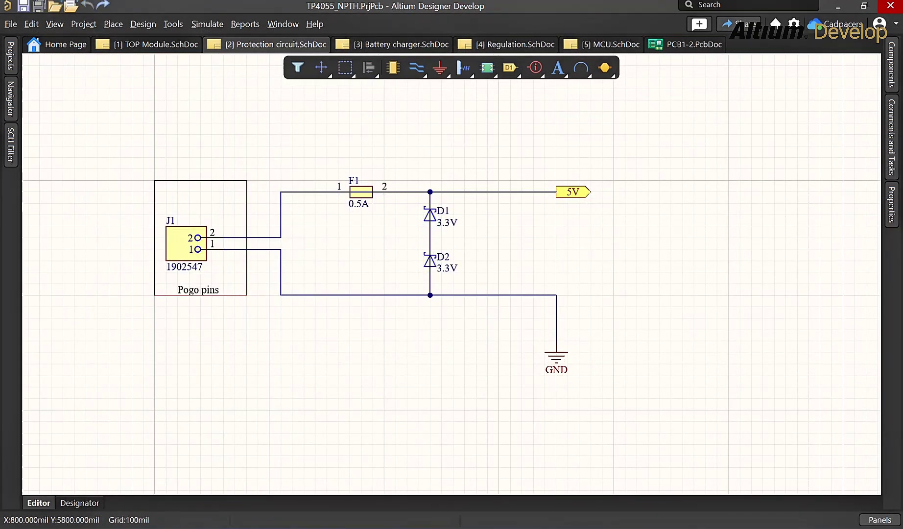
- Save the Protection circuit schematic with both diodes to the server
left_click(10, 56)
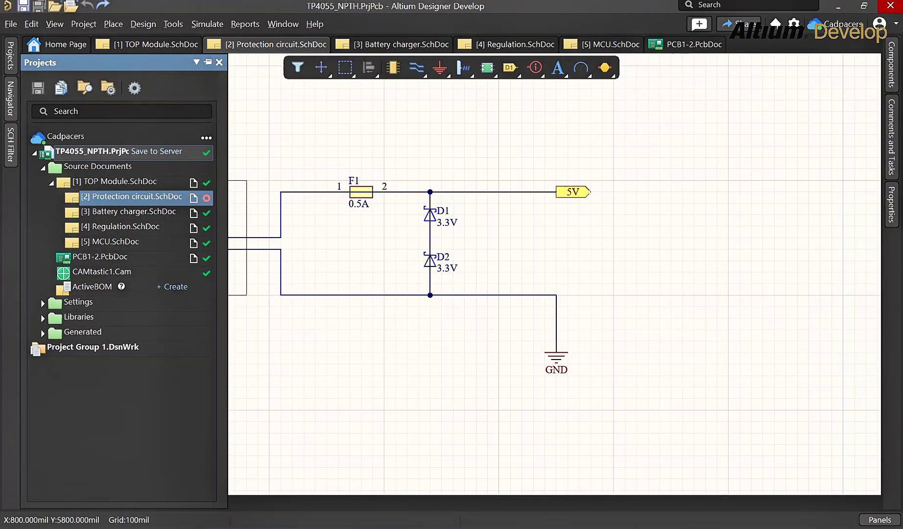
left_click(156, 152)
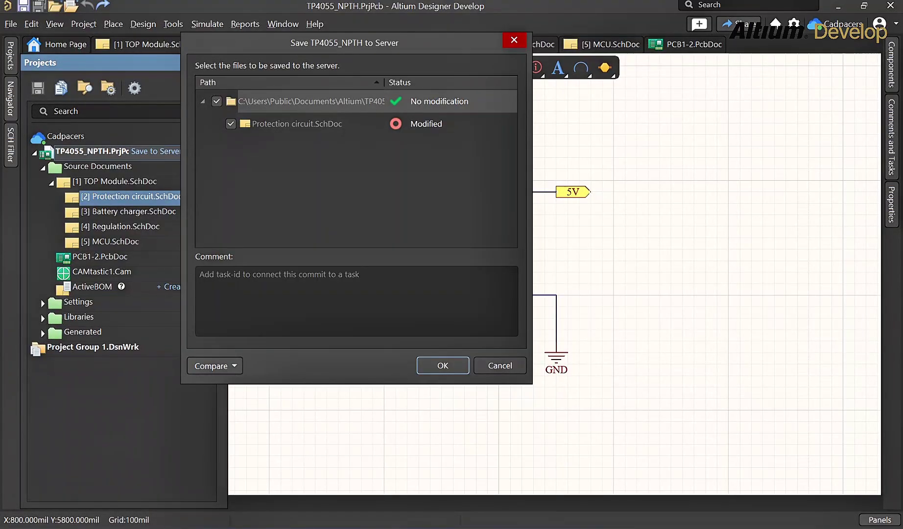
left_click(442, 365)
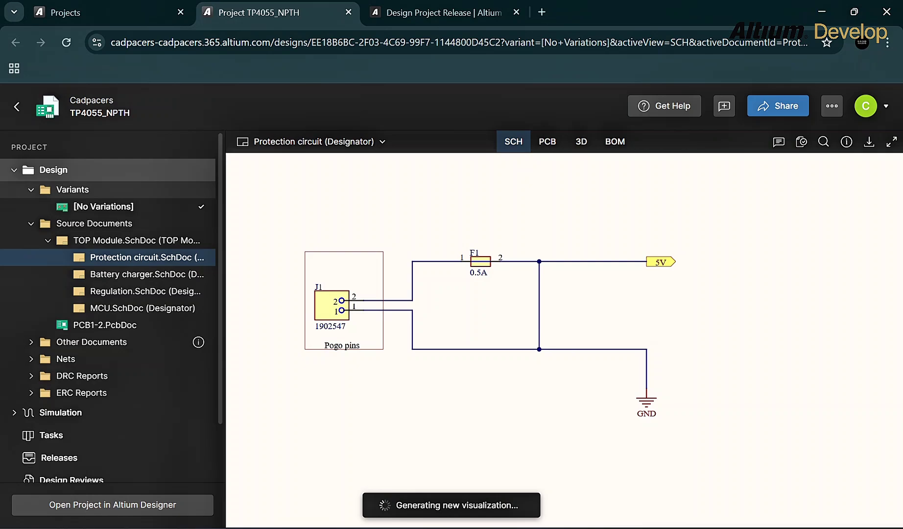
- Delete the task "Prototype ready v1" from the TP4055_NPTH project's tasks in the web Design Portal
left_click(14, 170)
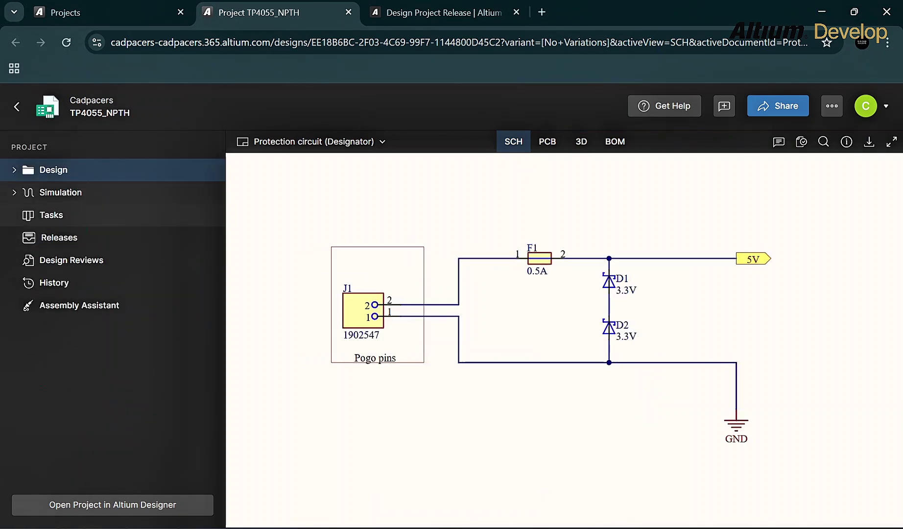
left_click(50, 215)
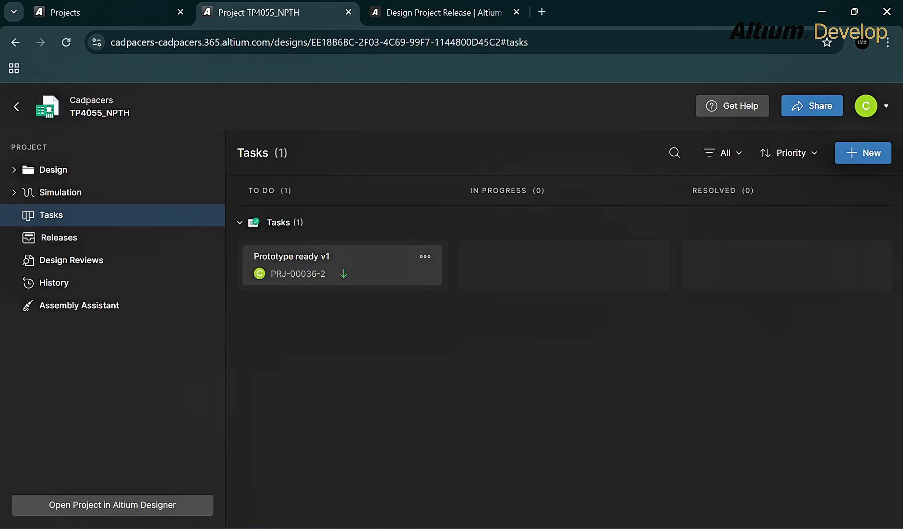
left_click(425, 256)
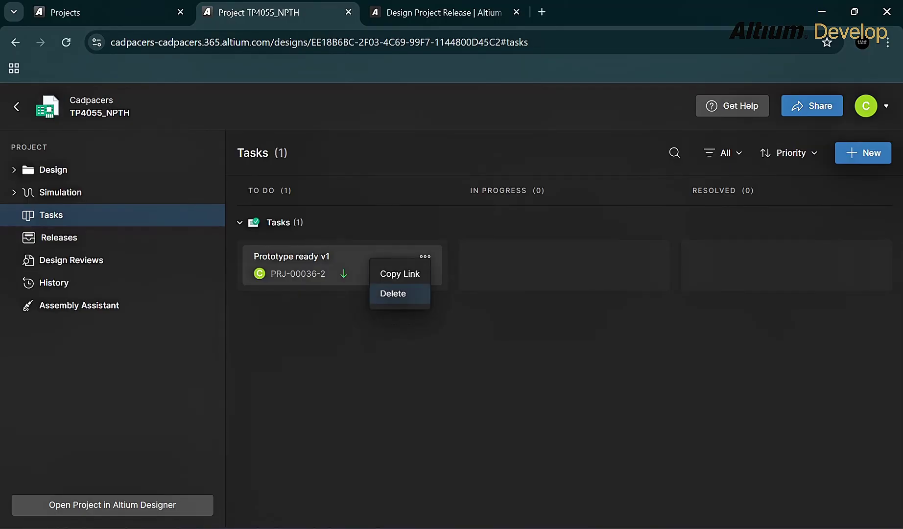
left_click(392, 293)
left_click(509, 340)
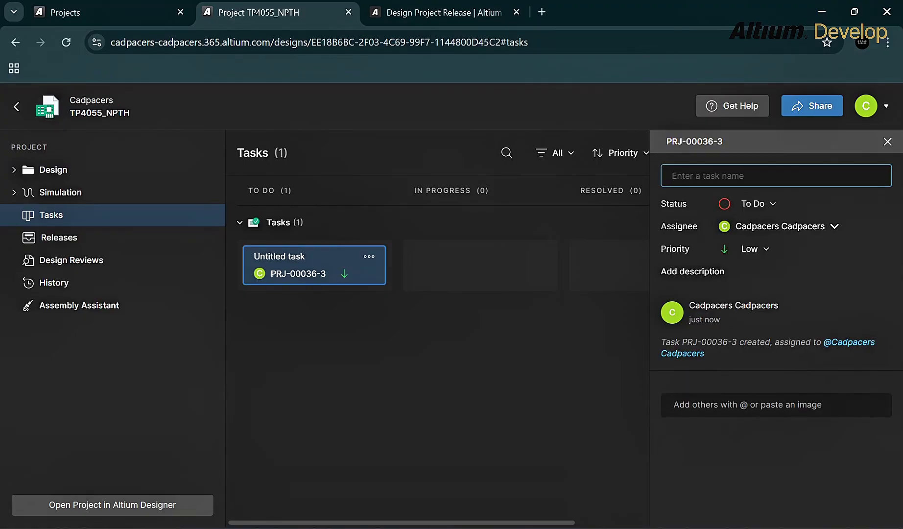
- Name the new task "Milestone 1: The PCB rev 1 should be completed" and give it the status To Do
type("Milestone 1: The PCB re")
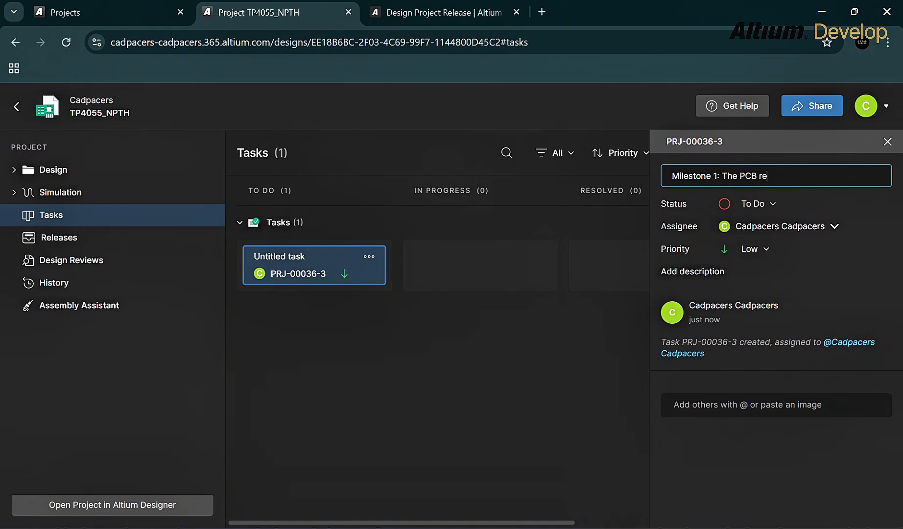
type("v 1 should be completed")
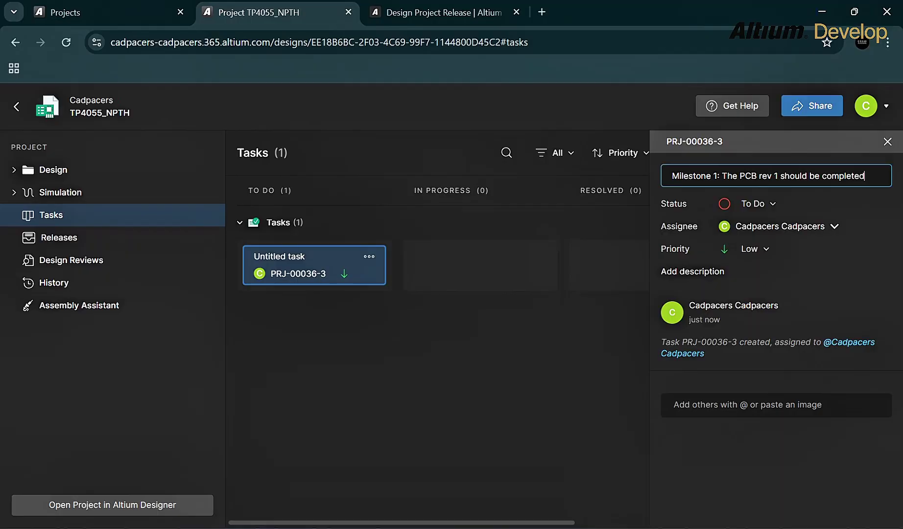
left_click(757, 204)
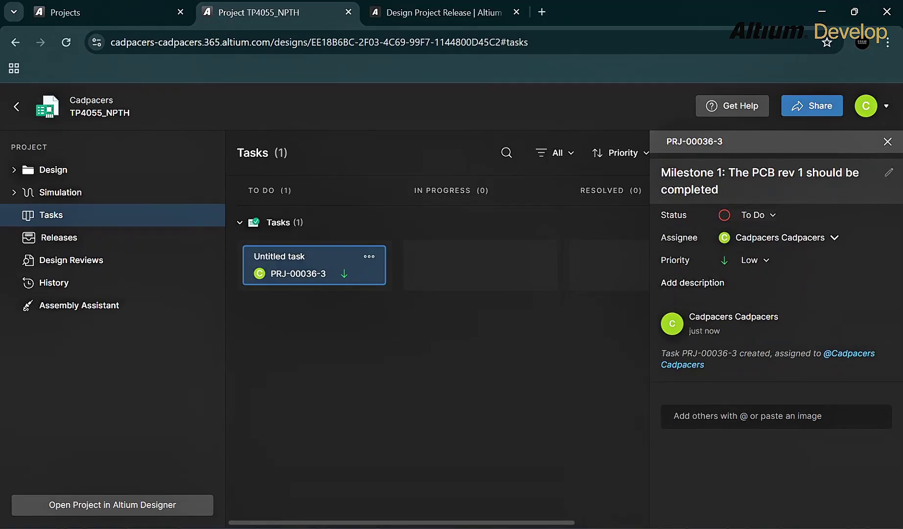
left_click(757, 215)
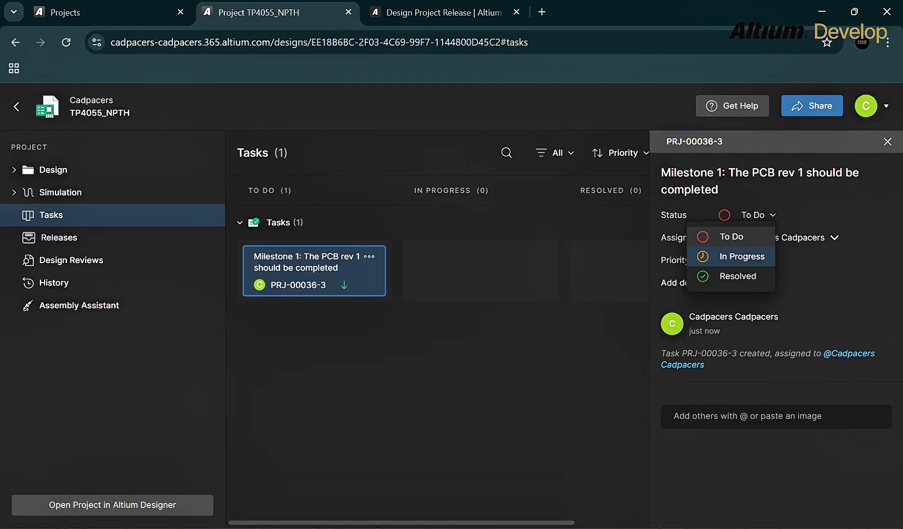
left_click(731, 236)
- Assign the Milestone 1 task to the first suggested workspace member and set its priority to High
left_click(780, 237)
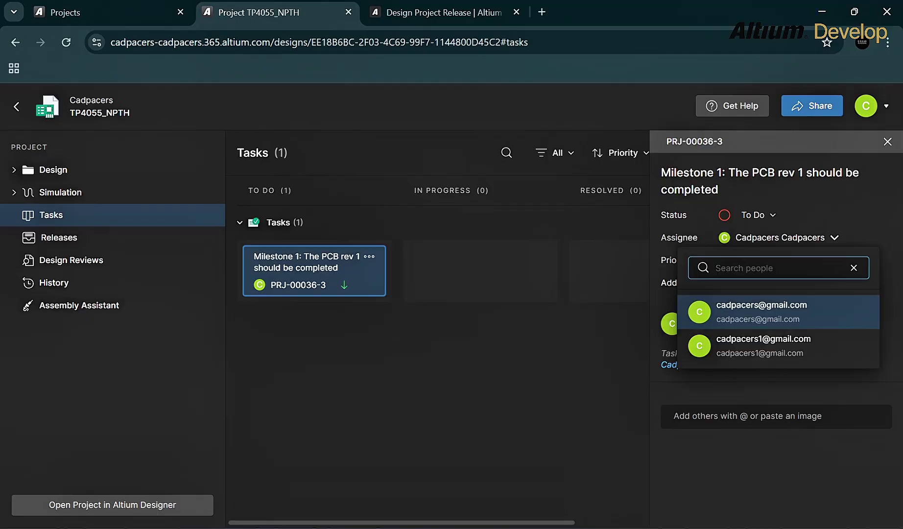
left_click(761, 312)
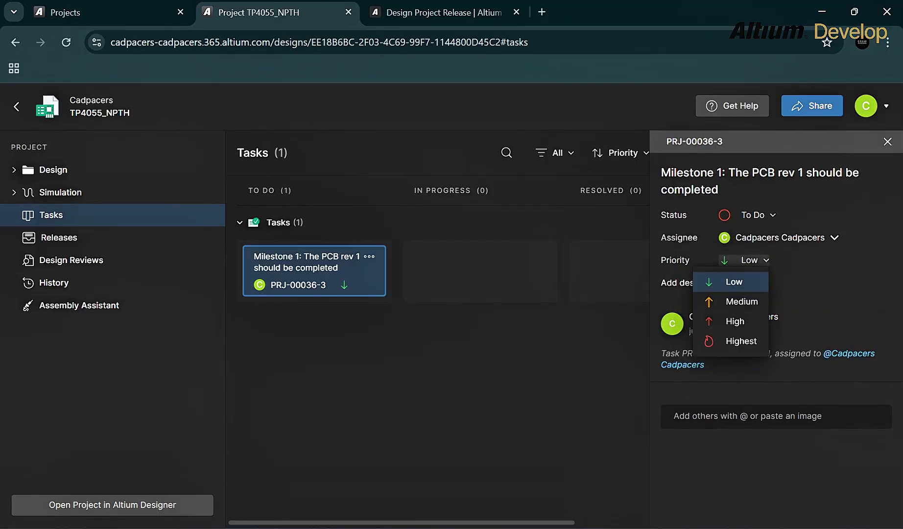
key("Up")
key("Return")
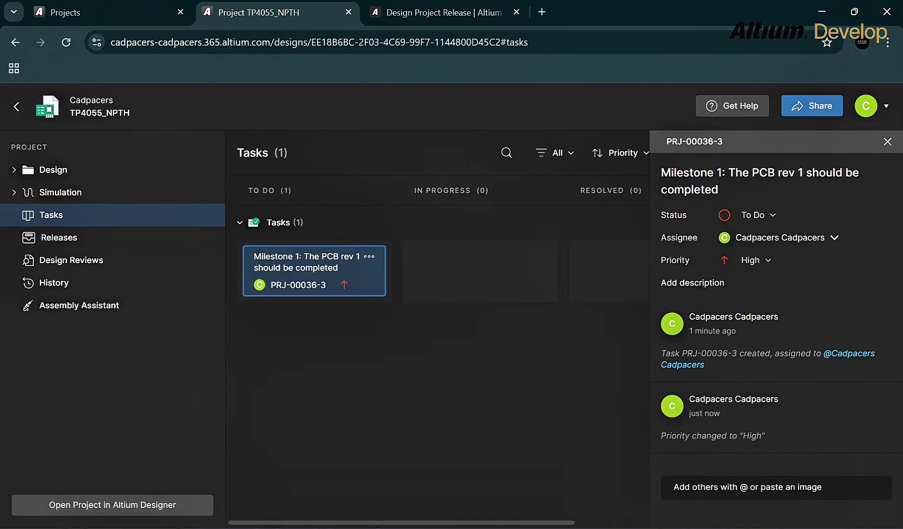
left_click(775, 487)
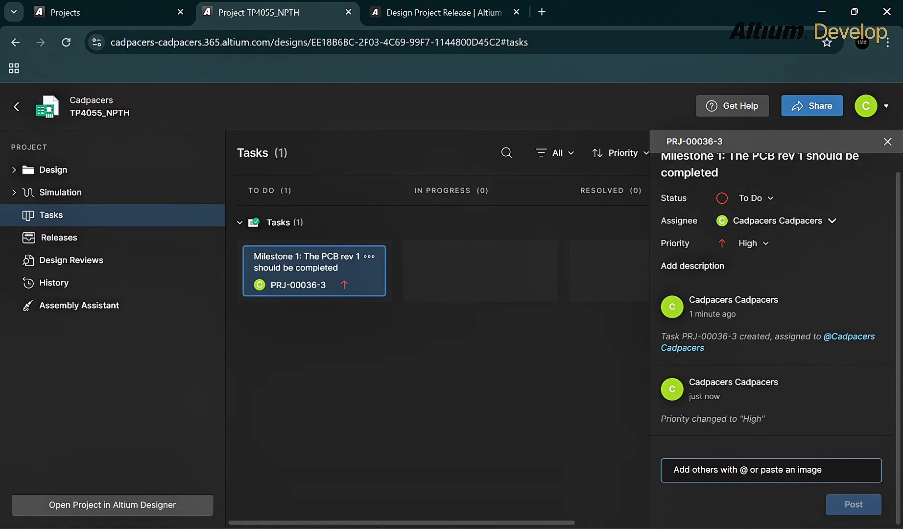
- Create a second task named "Milestone 2: The 2nd PCB rev 1 should be completed"
left_click(382, 190)
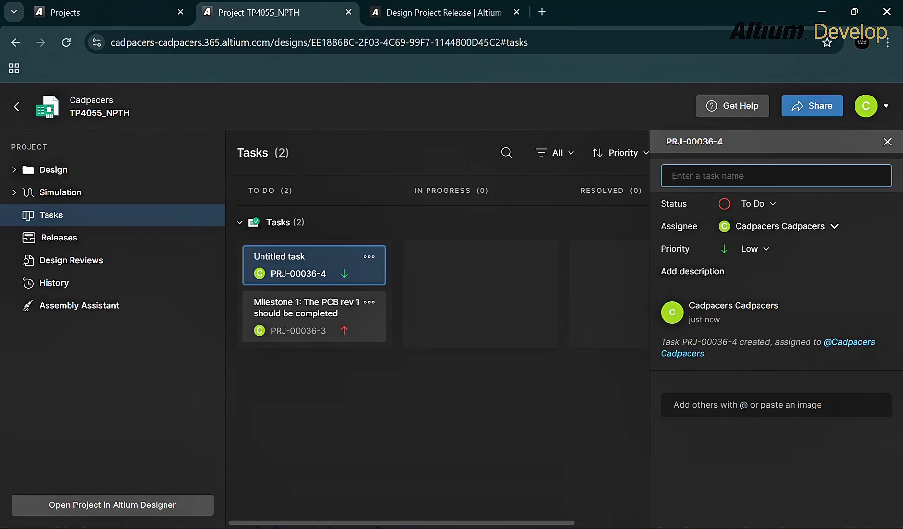
type("Milestone 2:")
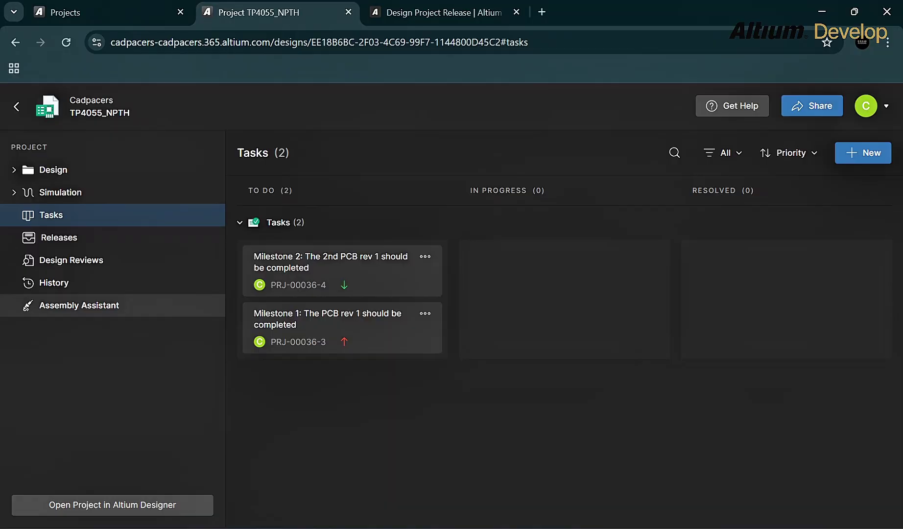
- Open the project's Assembly Assistant and examine its parts list and the board's top and bottom sides
left_click(78, 305)
scroll(166, 318, "down", 10)
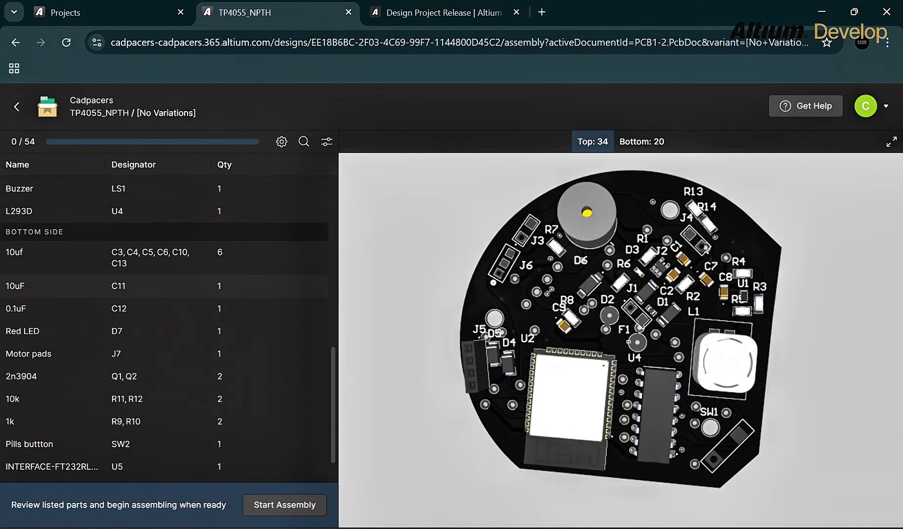
scroll(167, 382, "up", 10)
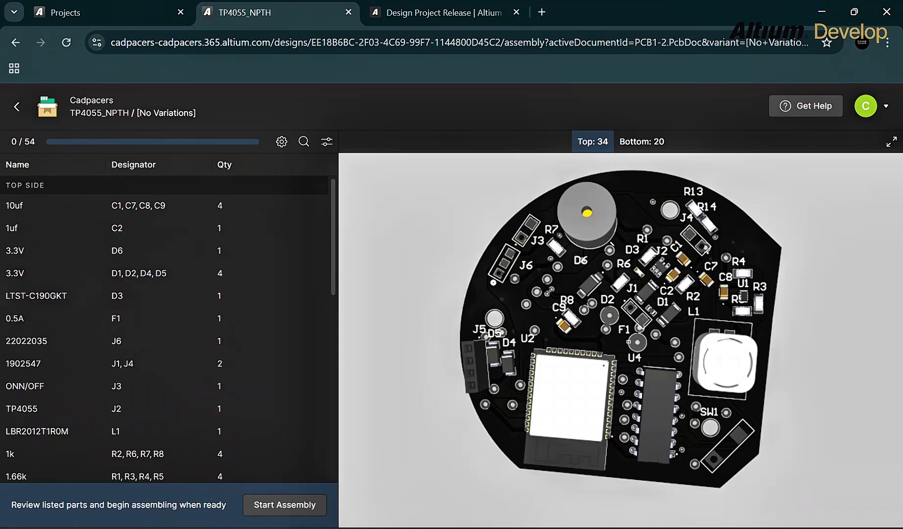
right_click_drag(621, 333, 615, 350)
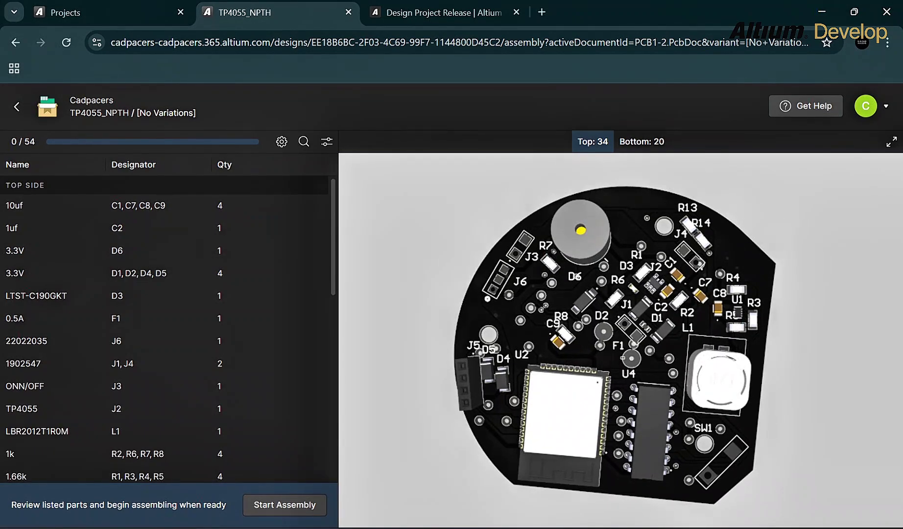
left_click(642, 142)
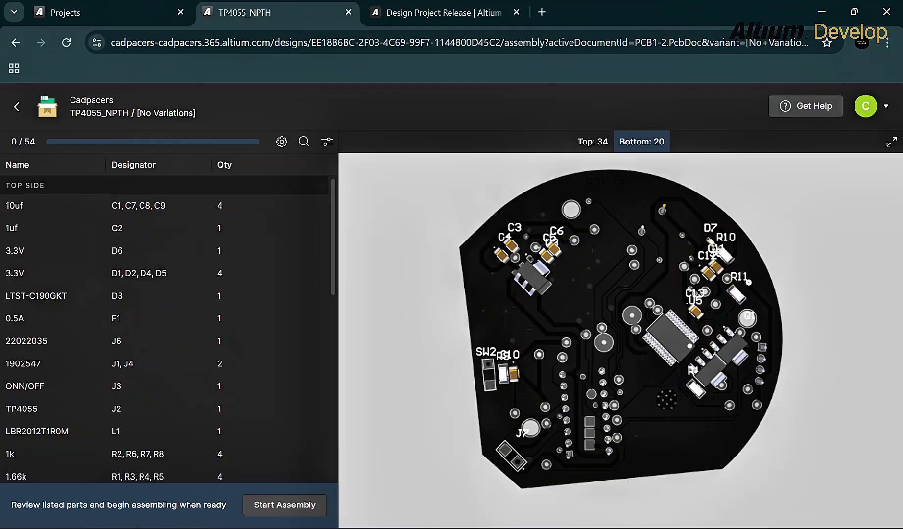
left_click(593, 141)
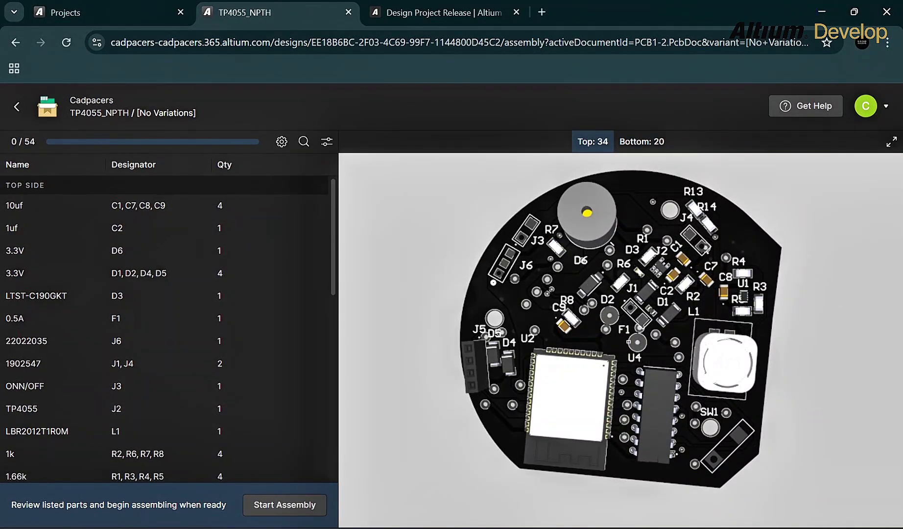
- Locate the top-side parts on the board one by one, including the 10uf and 1uf capacitors, the diodes, fuse F1 and connectors J1 and J4
left_click(73, 205)
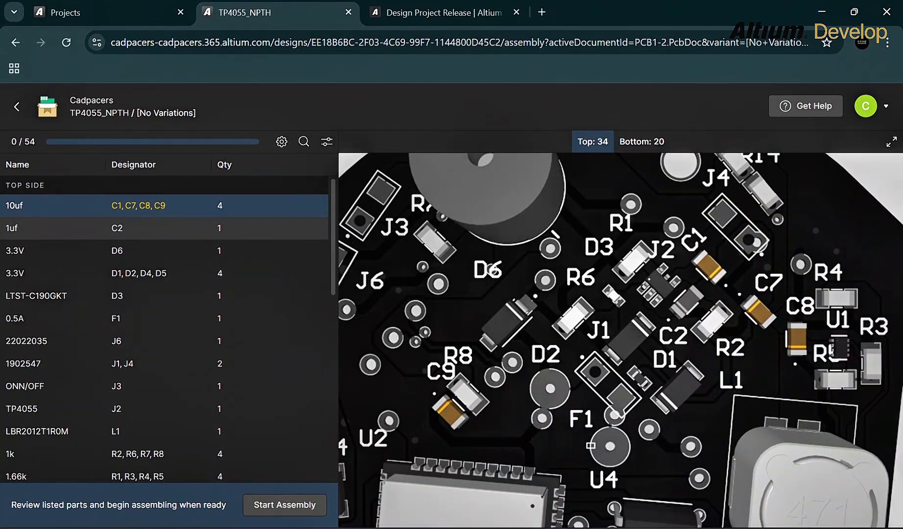
left_click(73, 228)
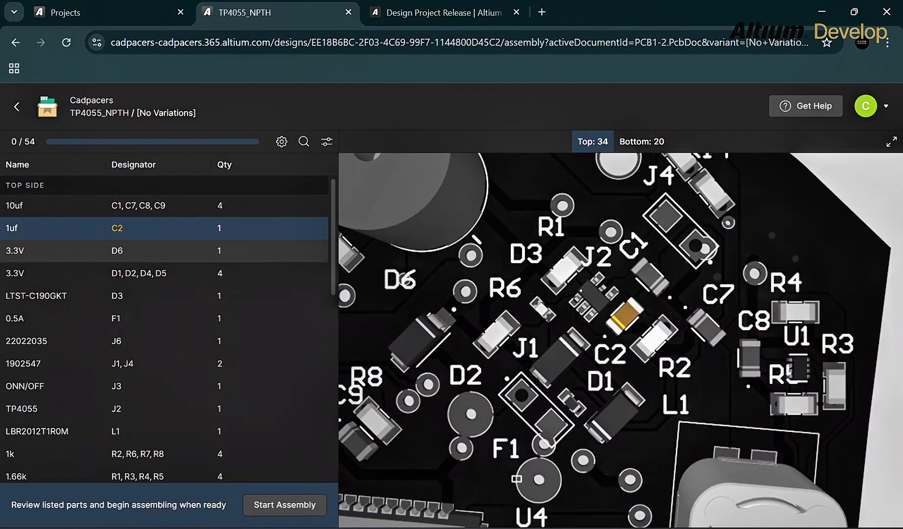
left_click(73, 251)
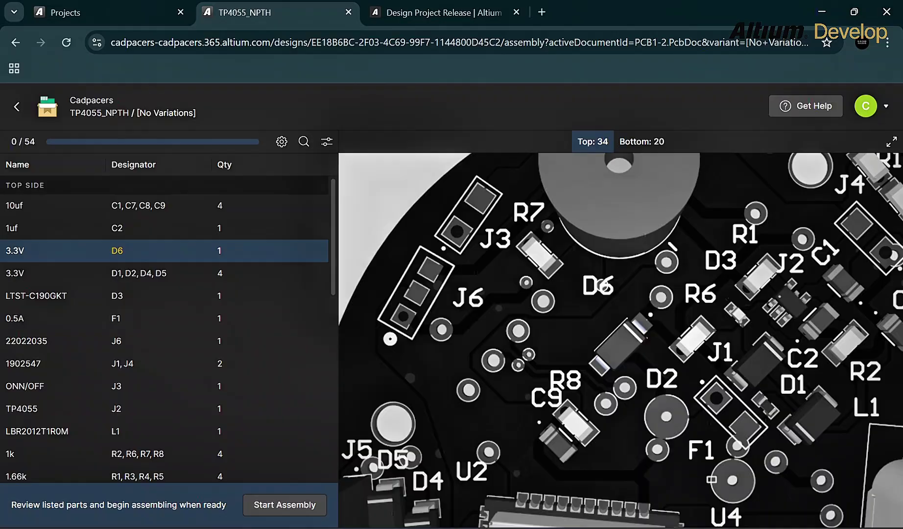
left_click(73, 273)
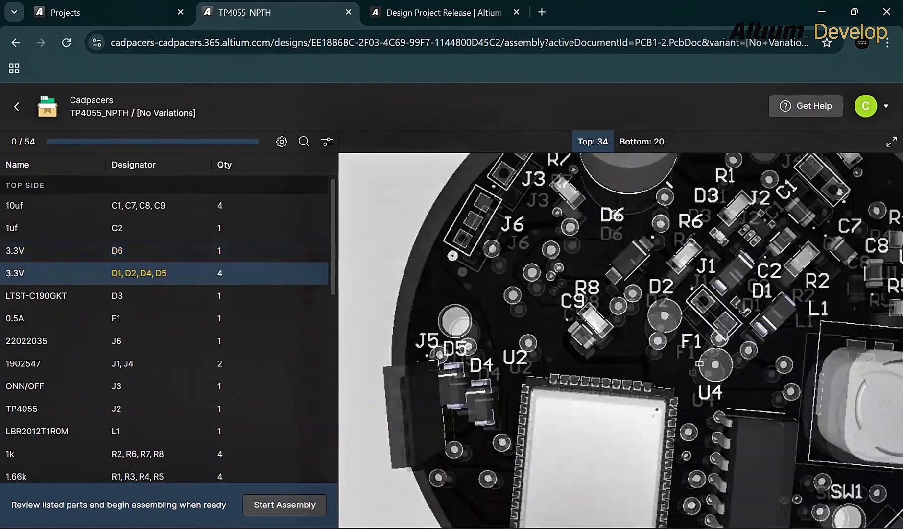
left_click(98, 296)
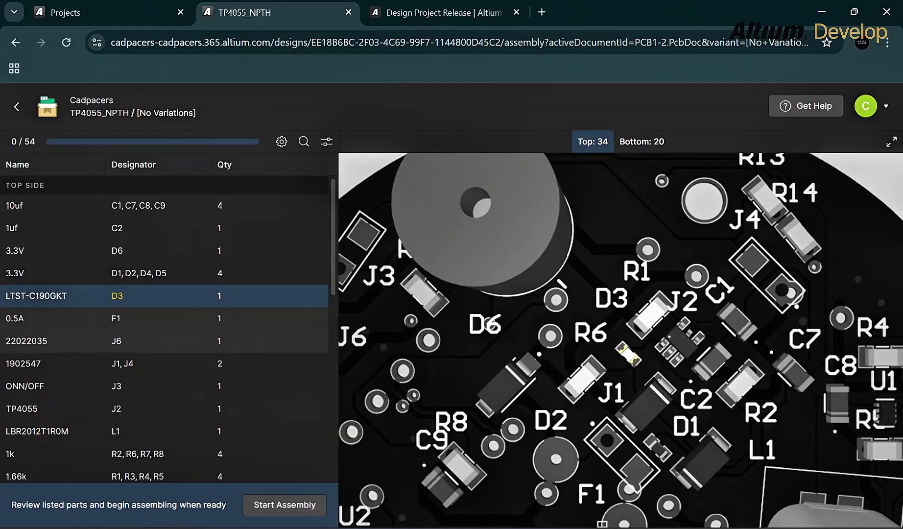
left_click(74, 318)
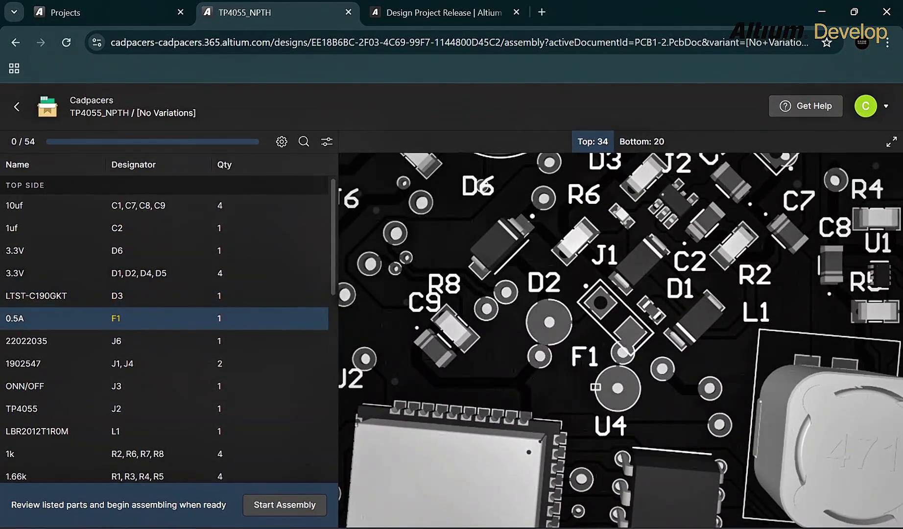
left_click(74, 363)
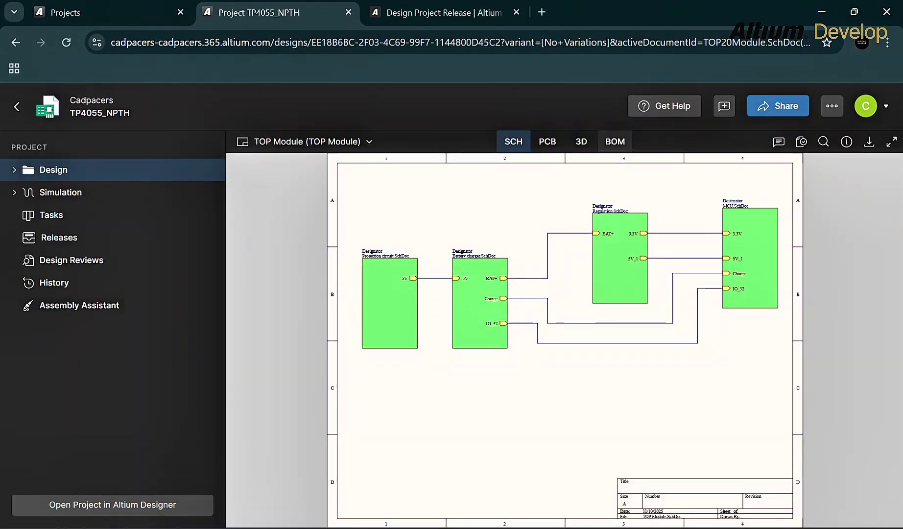
- Open the BOM view of the TP4055_NPTH design in the web portal
left_click(615, 142)
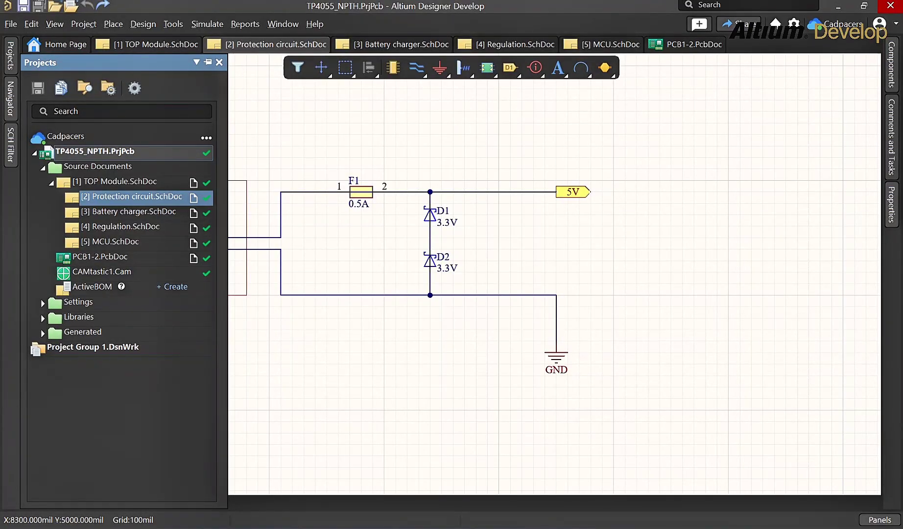
- Switch to Altium Designer, go through the schematic sheets to MCU.SchDoc, and select the ESP32-WROOM-32D-N4 component
double_click(430, 214)
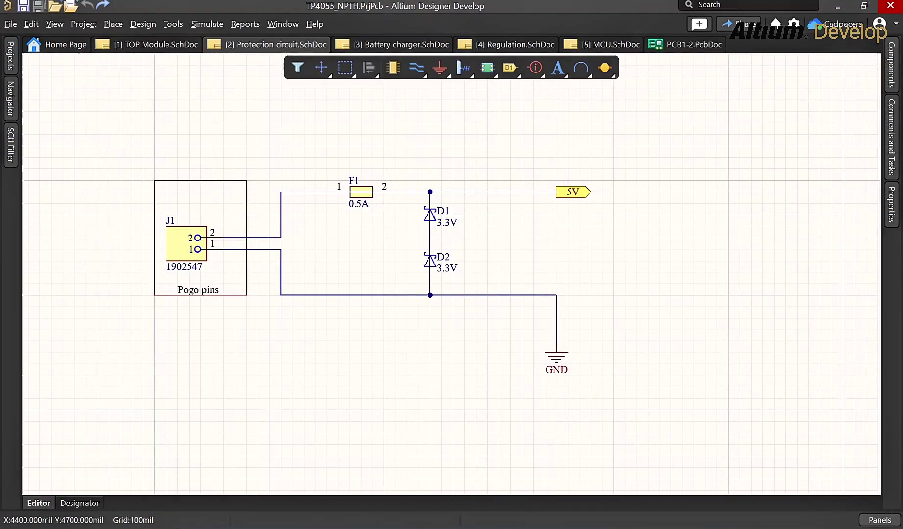
left_click(392, 44)
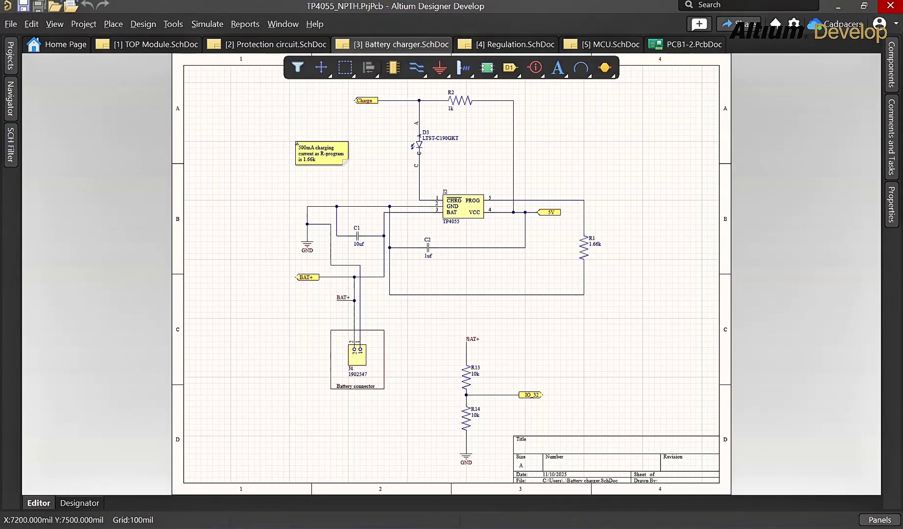
key("ctrl+Tab")
scroll(573, 152, "up", 1)
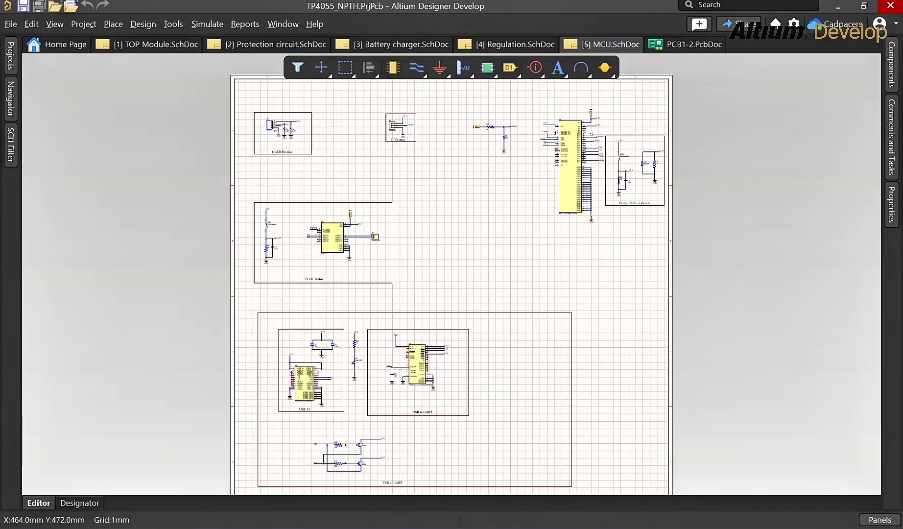
scroll(573, 150, "down", 1)
scroll(577, 149, "up", 2, "ctrl")
scroll(565, 148, "up", 3, "ctrl")
left_click(565, 148)
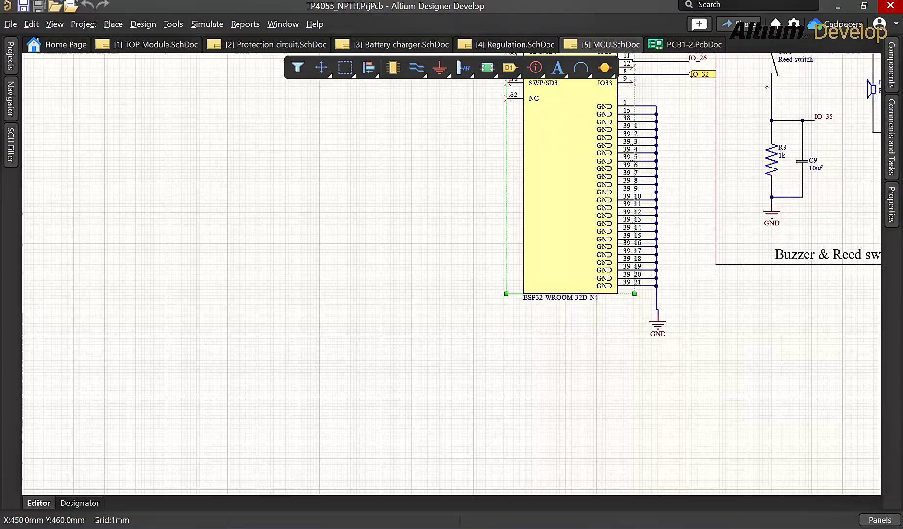
- Show all parameters of the ESP32-WROOM-32D-N4 component and add a "Part number" parameter with the ESP32 WROOM part number as its value
left_click(891, 205)
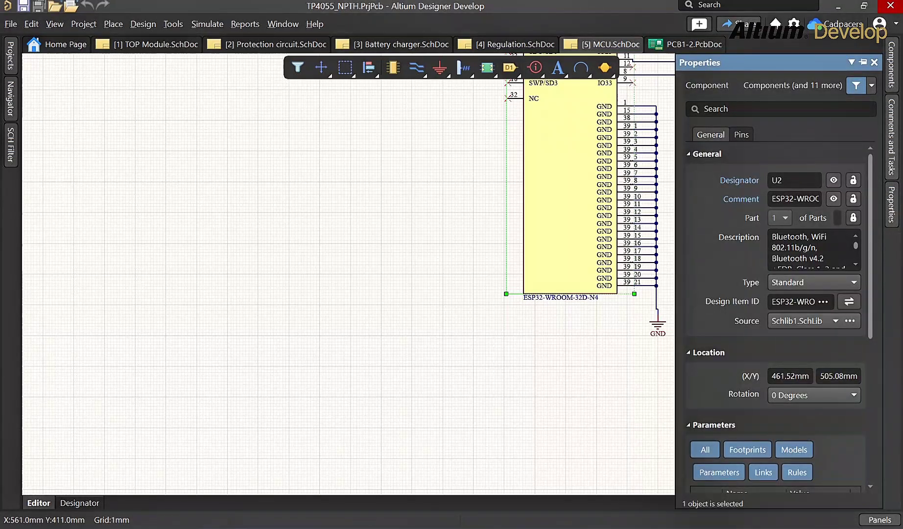
scroll(775, 313, "down", 3)
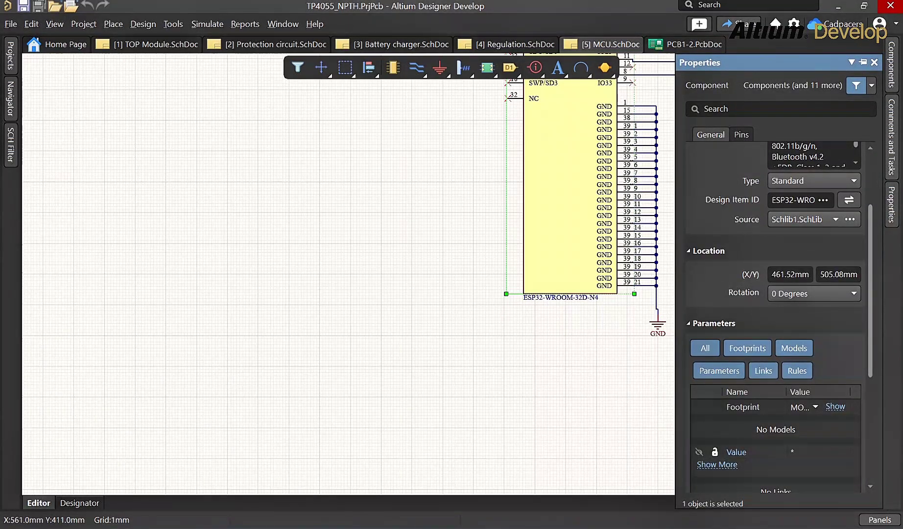
left_click(717, 464)
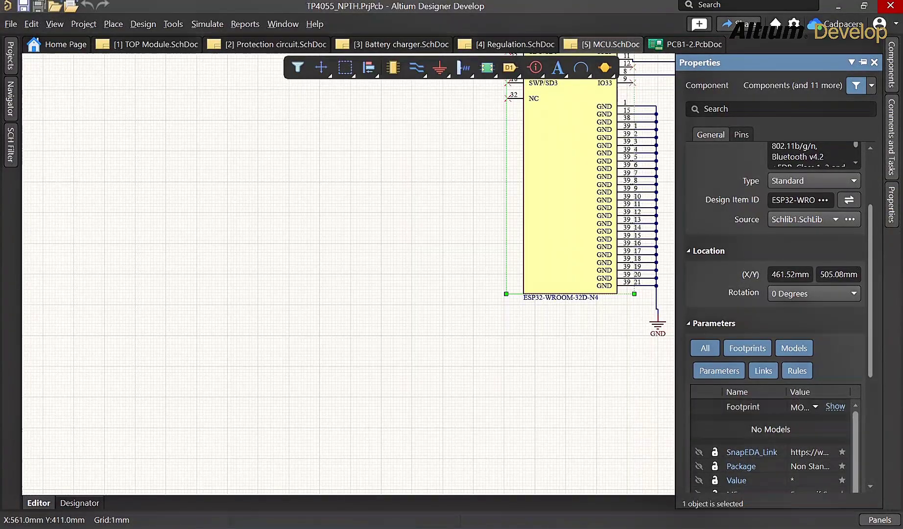
scroll(779, 318, "up", 3)
scroll(779, 319, "down", 5)
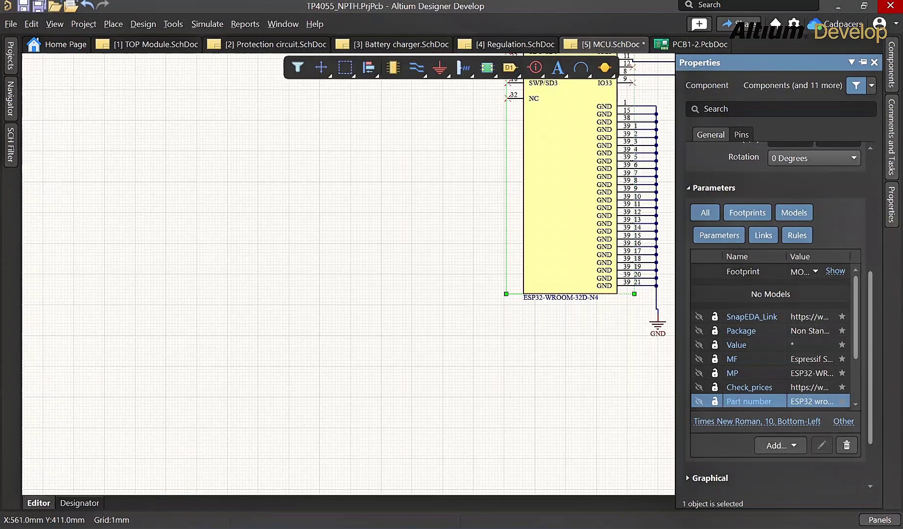
scroll(771, 332, "down", 3)
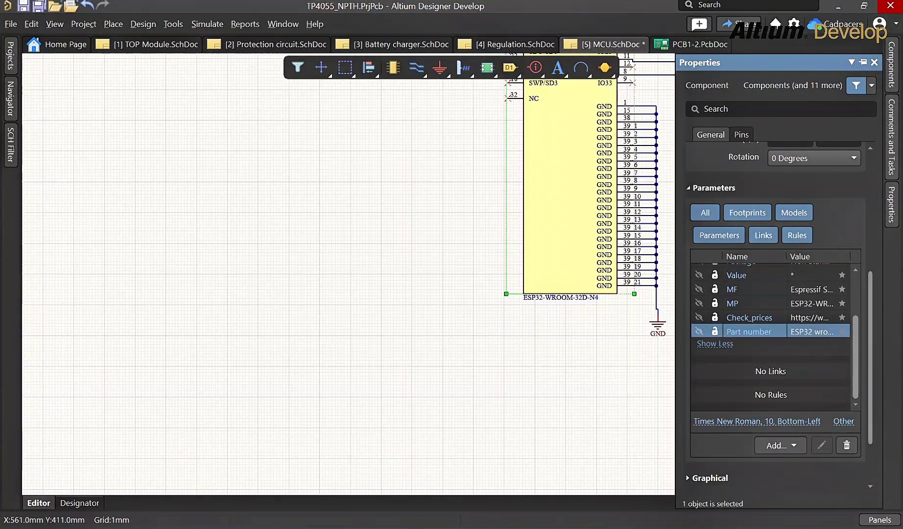
scroll(770, 333, "down", 2)
scroll(770, 333, "up", 3)
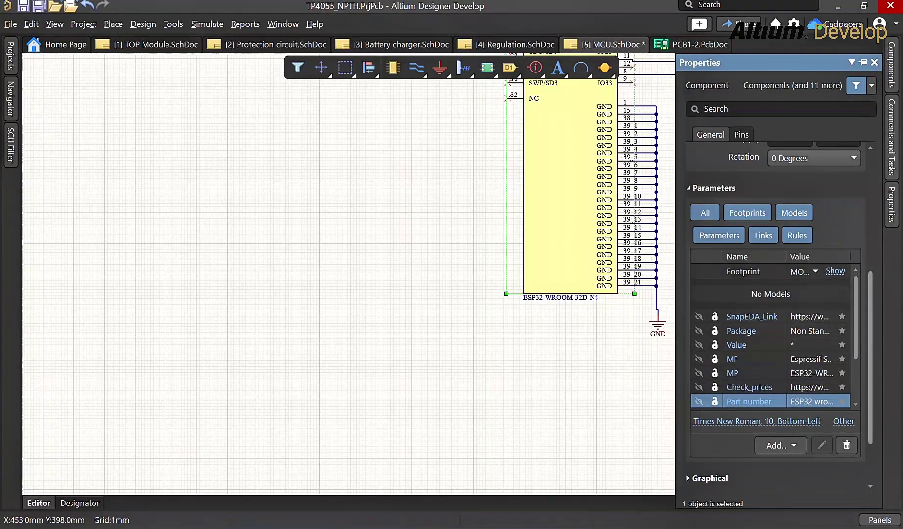
- Save MCU.SchDoc and save the TP4055_NPTH project with the modified sheet to the server
left_click(593, 363)
key("ctrl+s")
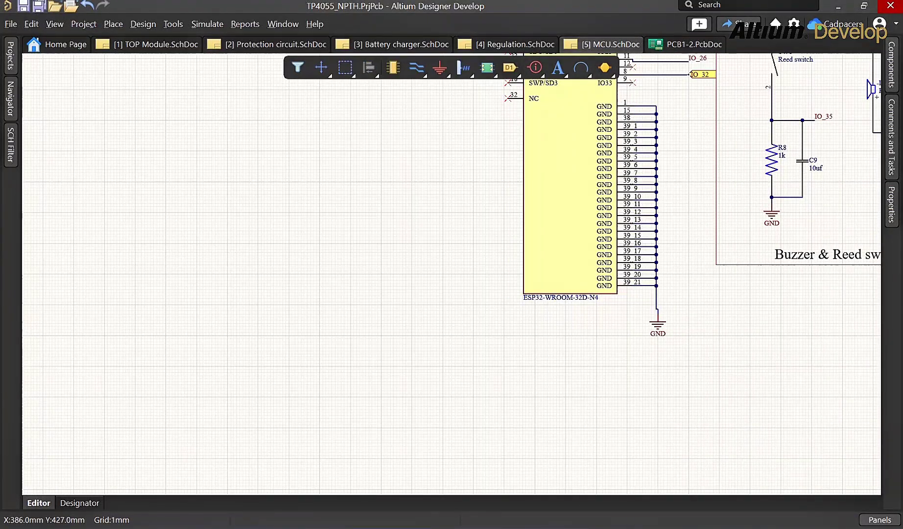
left_click(10, 56)
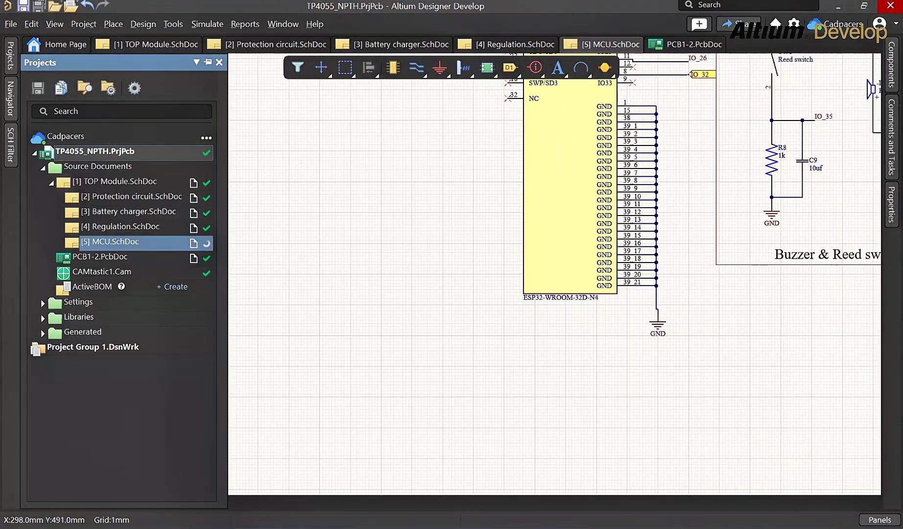
right_click(111, 152)
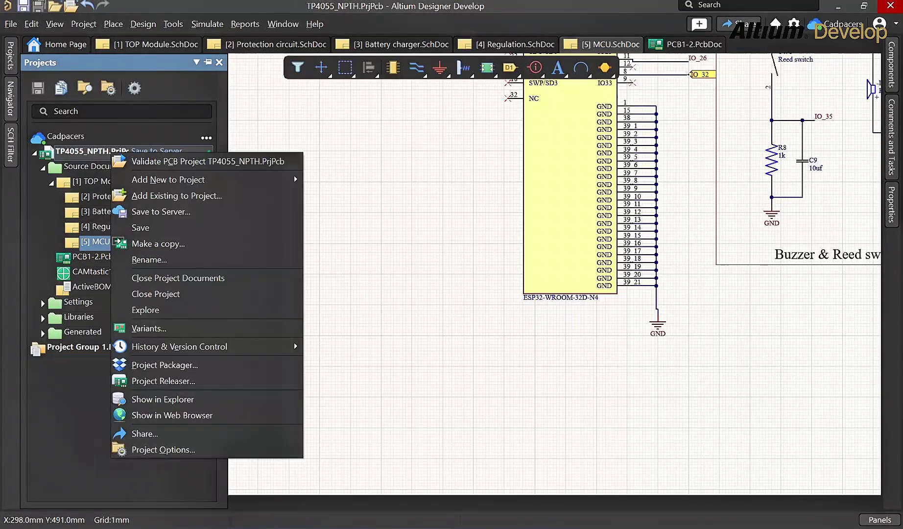
left_click(207, 162)
right_click(147, 152)
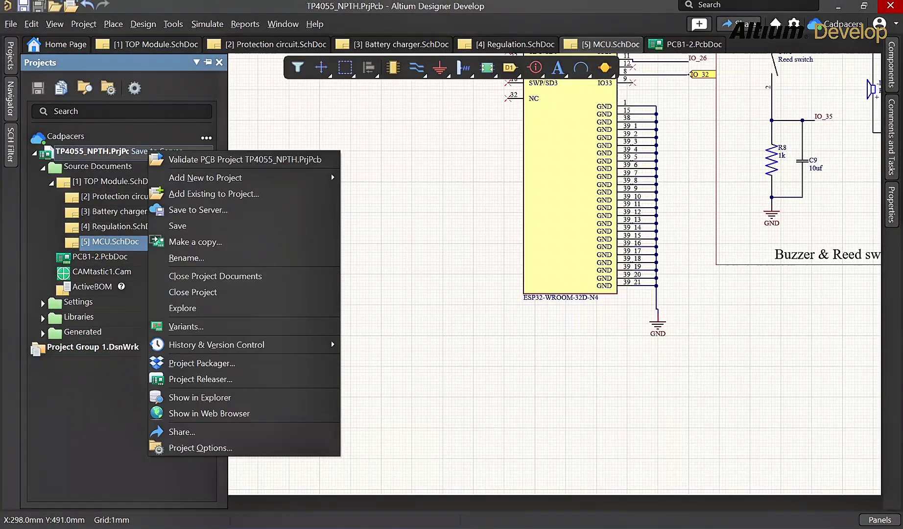
left_click(197, 210)
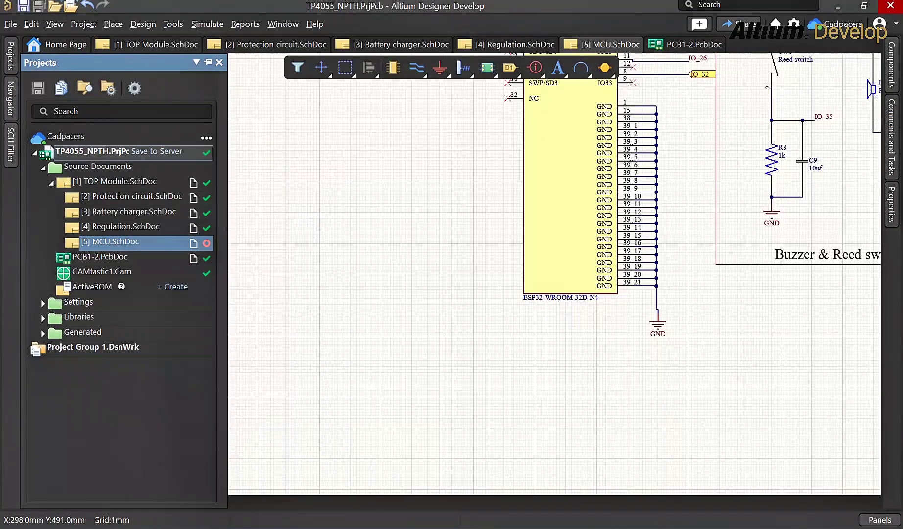
left_click(514, 435)
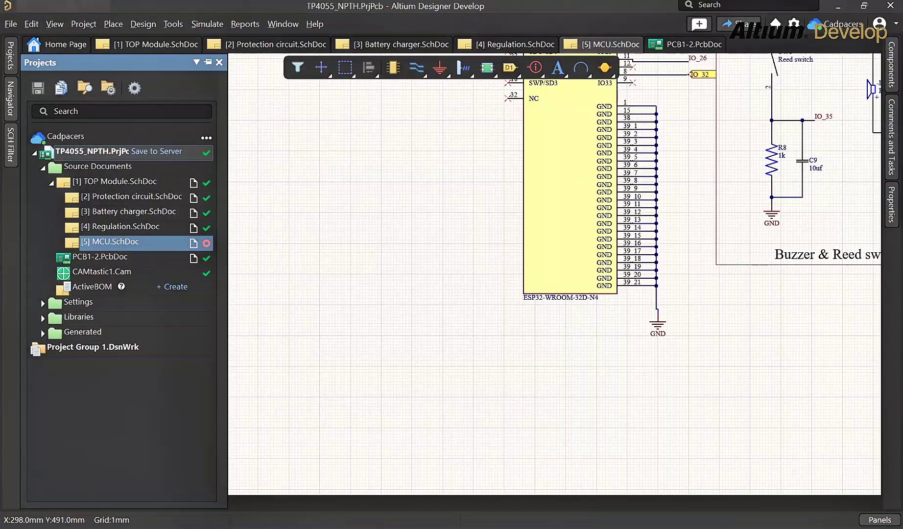